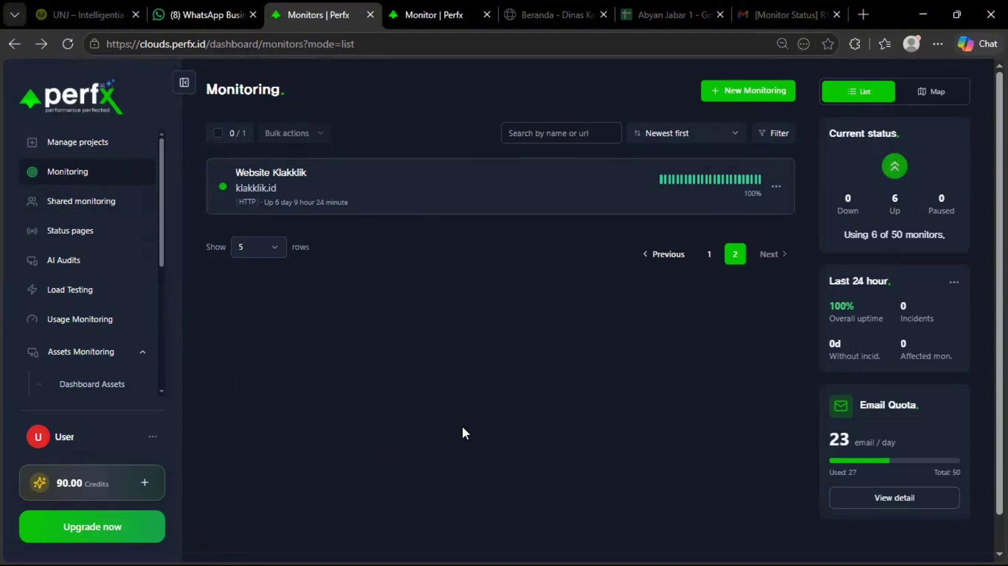
Open the Website Klakklik monitor's detail page and scroll through it.
left_click(417, 4)
left_click(298, 20)
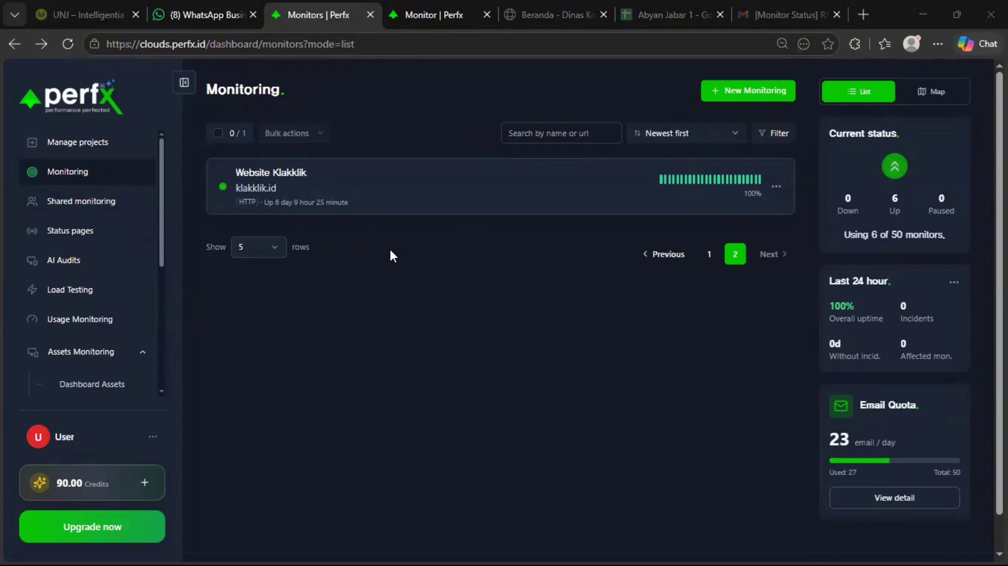
left_click(445, 10)
scroll(507, 141, "down", 1)
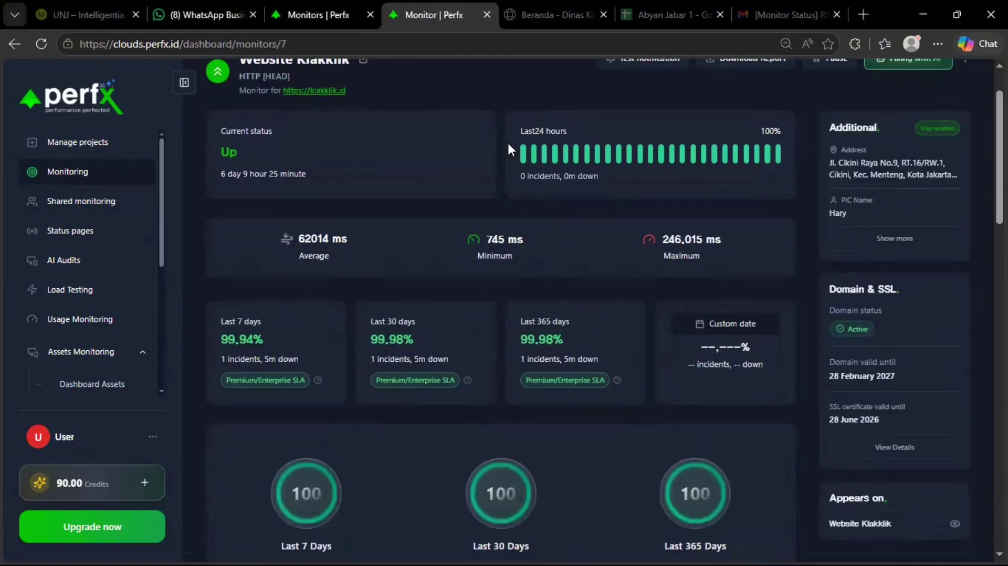
scroll(373, 152, "up", 1)
scroll(389, 140, "down", 1)
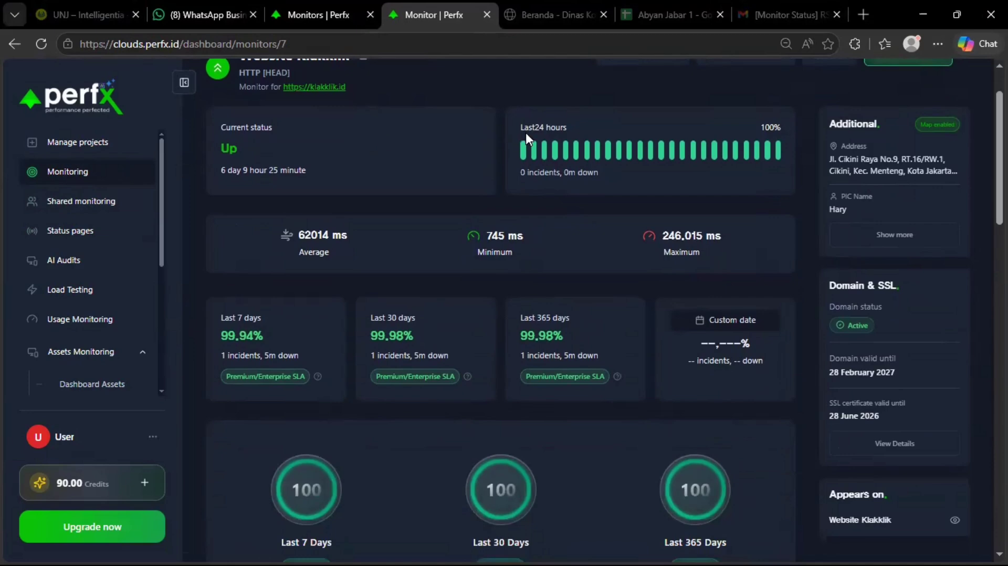
scroll(717, 124, "down", 2)
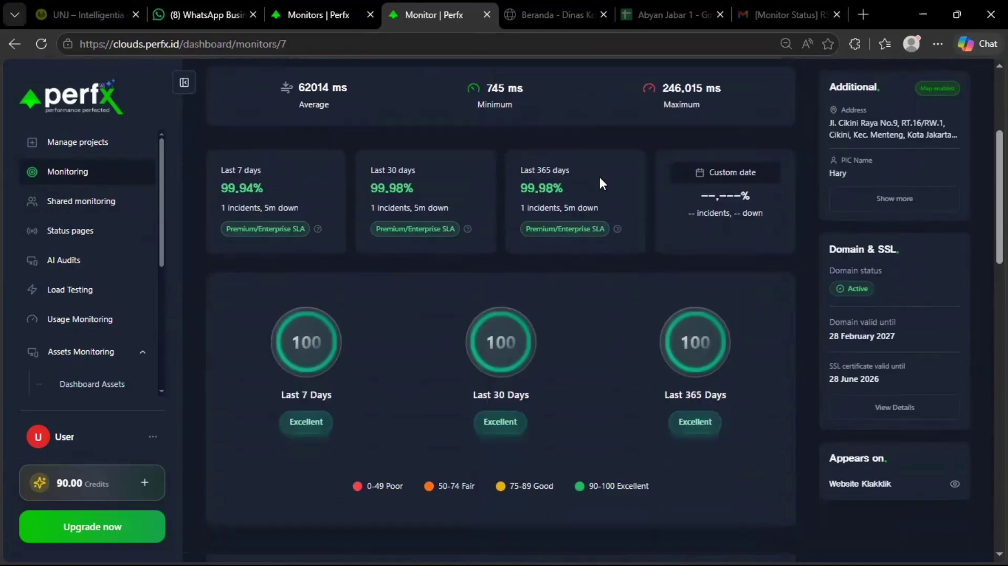
Highlight and review the uptime figure on the Website Klakklik detail page.
left_click_drag(598, 175, 285, 191)
left_click(369, 188)
scroll(325, 153, "up", 2)
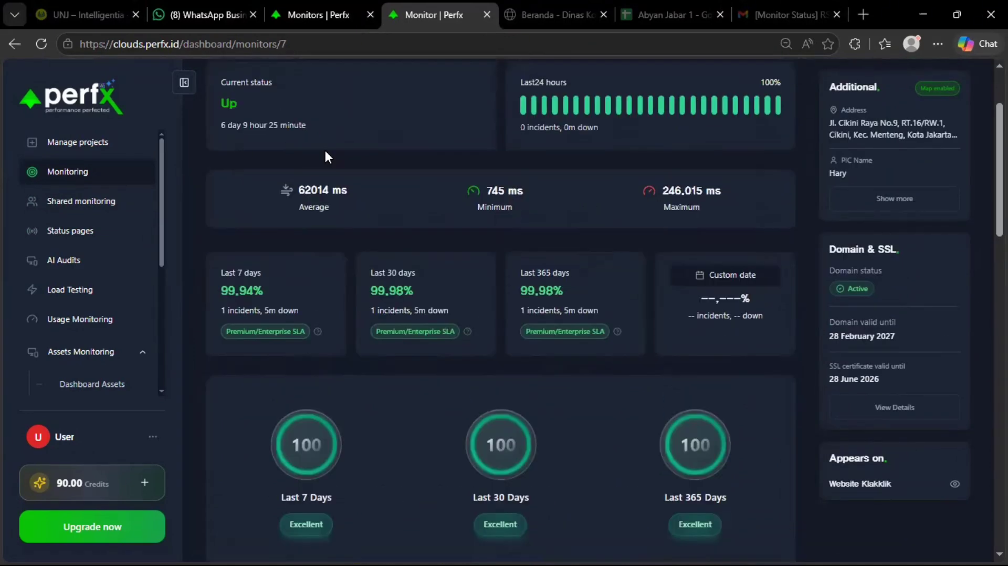
scroll(470, 181, "down", 8)
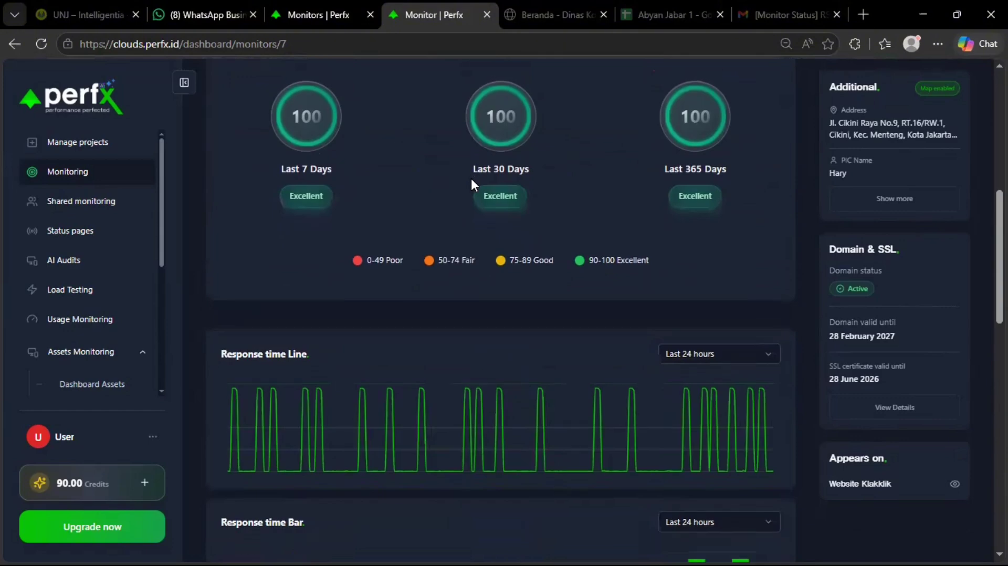
scroll(463, 241, "down", 5)
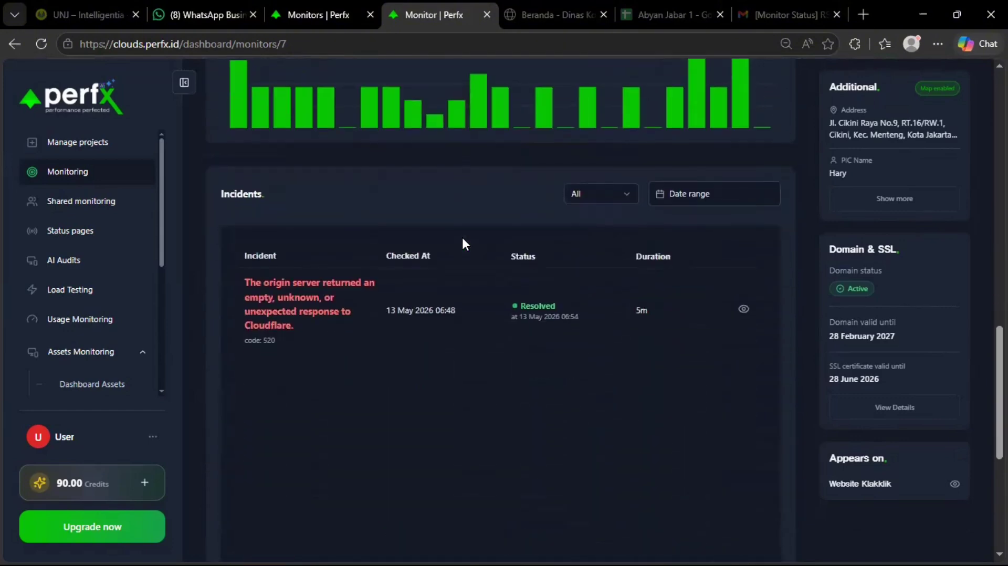
scroll(462, 242, "up", 6)
scroll(461, 235, "up", 10)
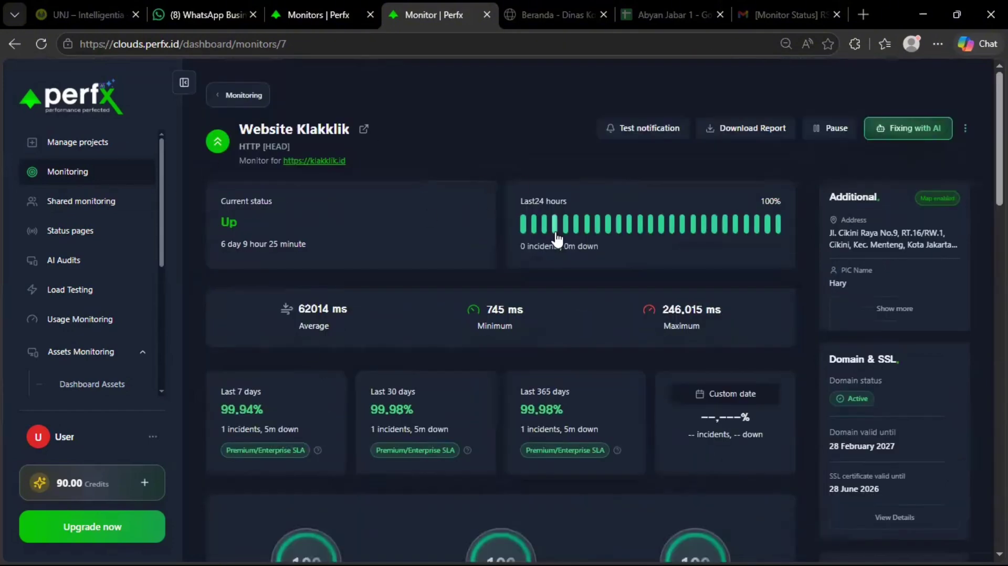
From the monitoring list, begin a new single monitor and list the HTTP, keyword, ping and port types.
left_click(268, 15)
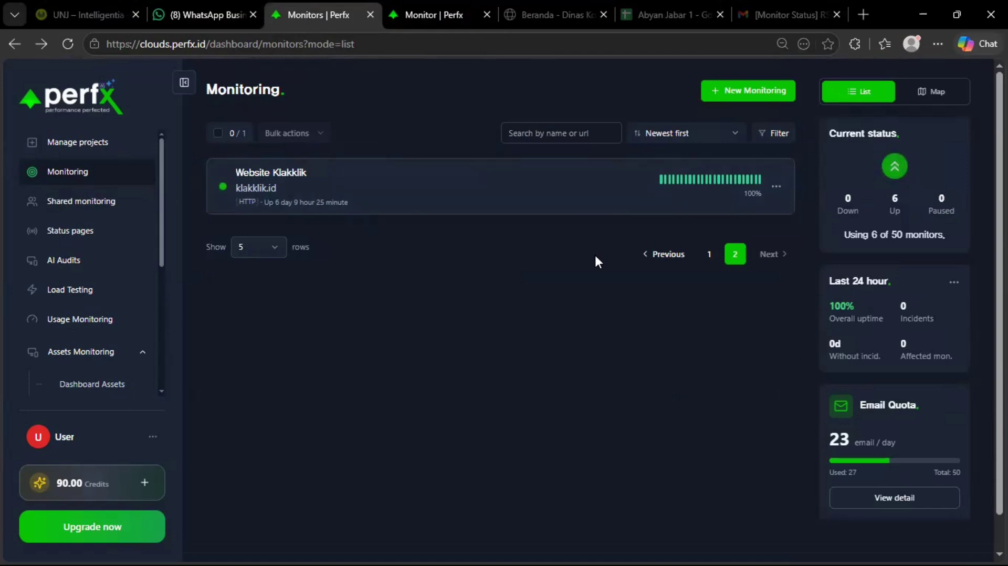
left_click(750, 91)
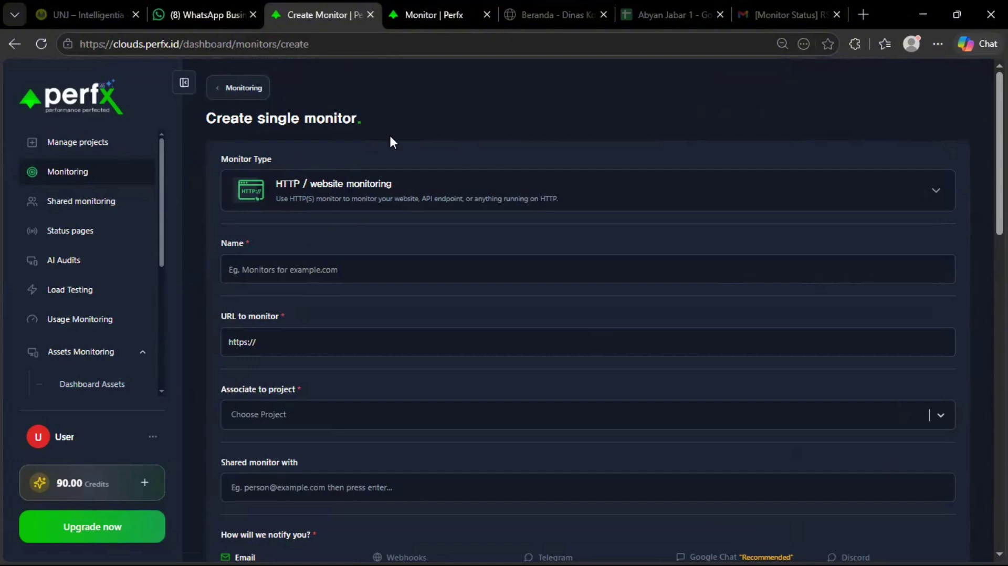
left_click(329, 185)
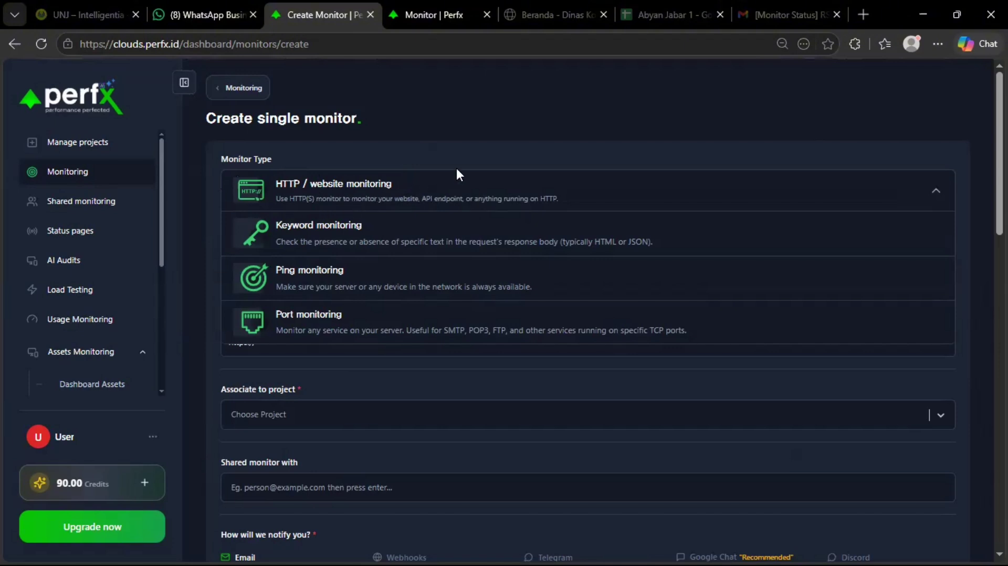
left_click(431, 14)
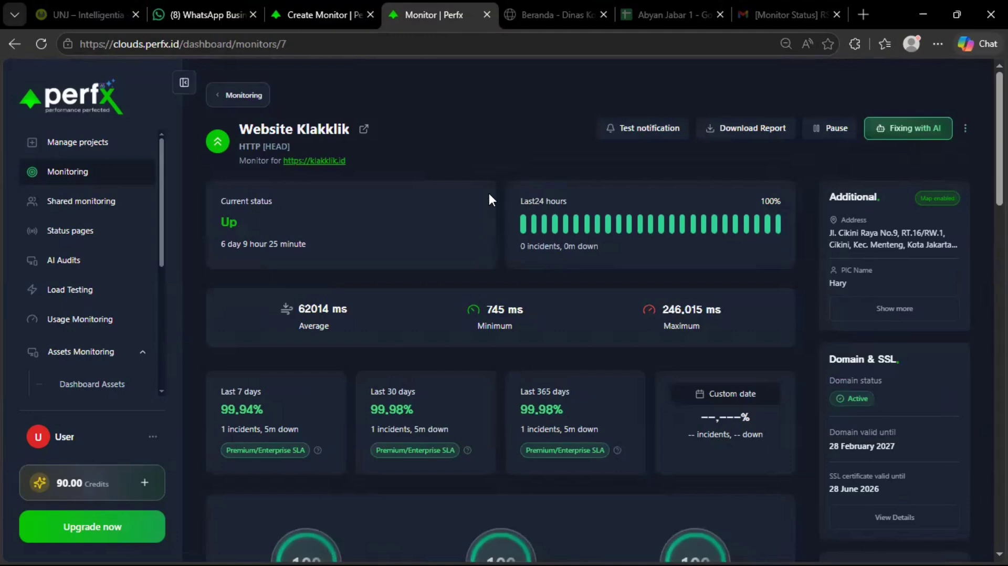
scroll(489, 197, "down", 3)
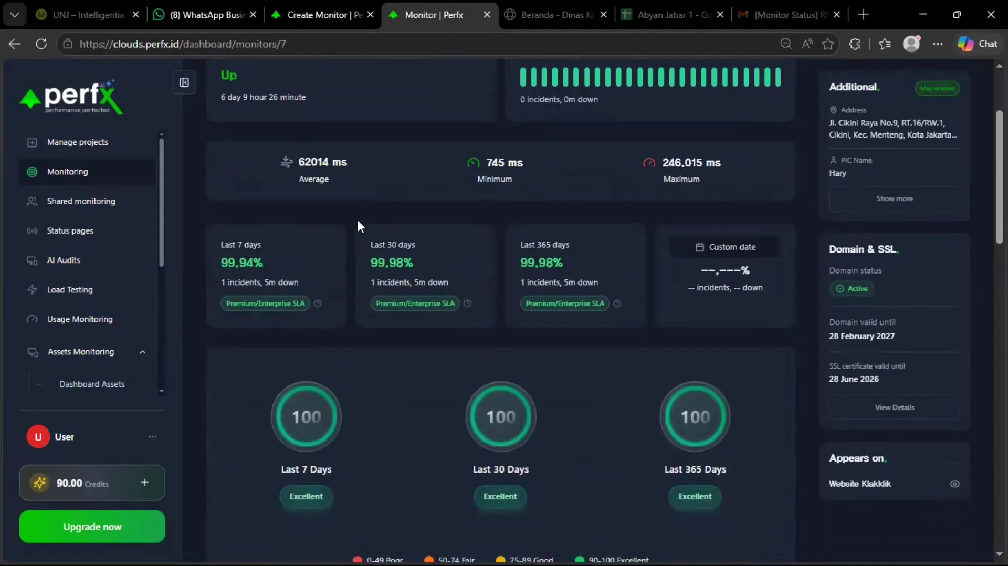
scroll(357, 217, "up", 1)
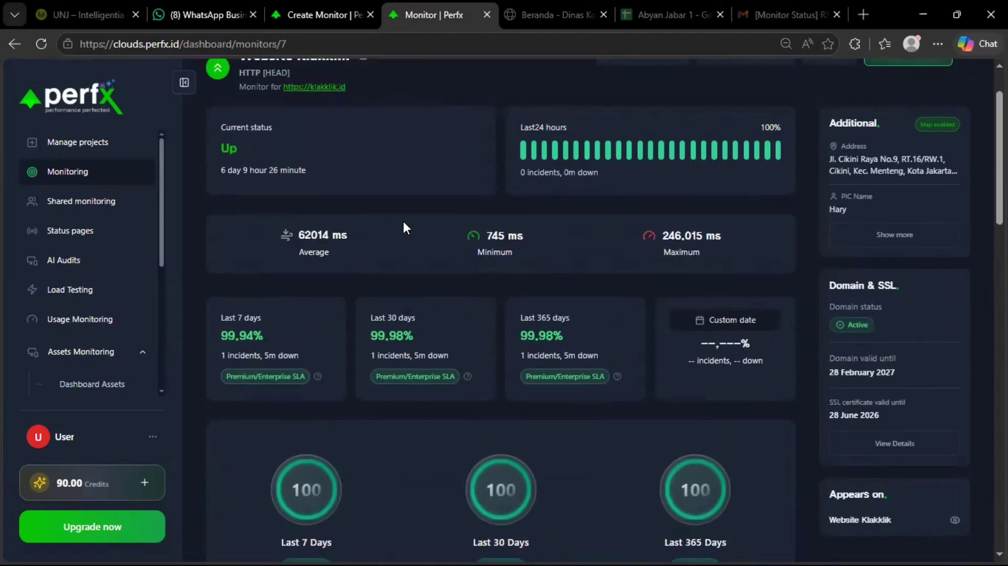
scroll(407, 225, "down", 15)
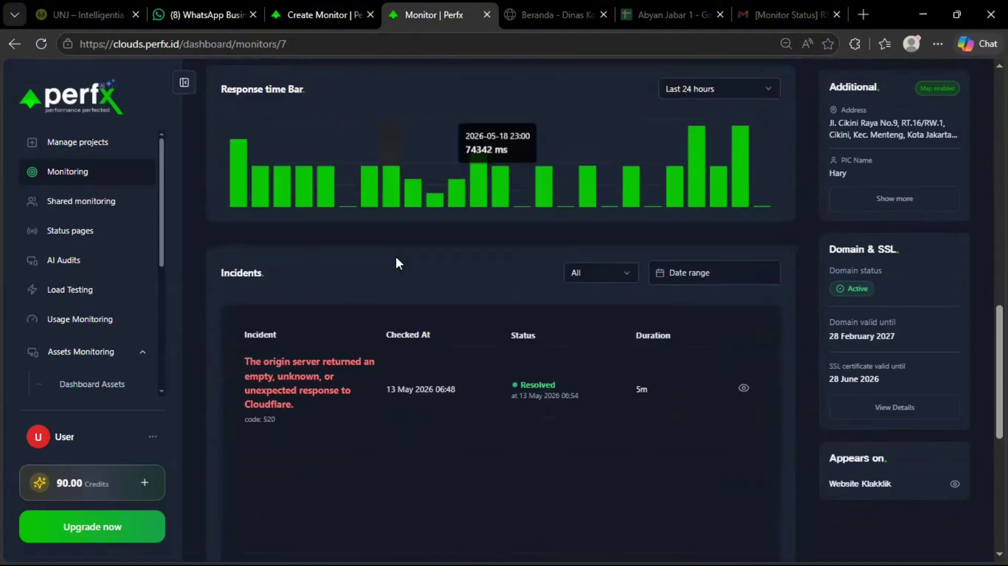
scroll(397, 257, "down", 4)
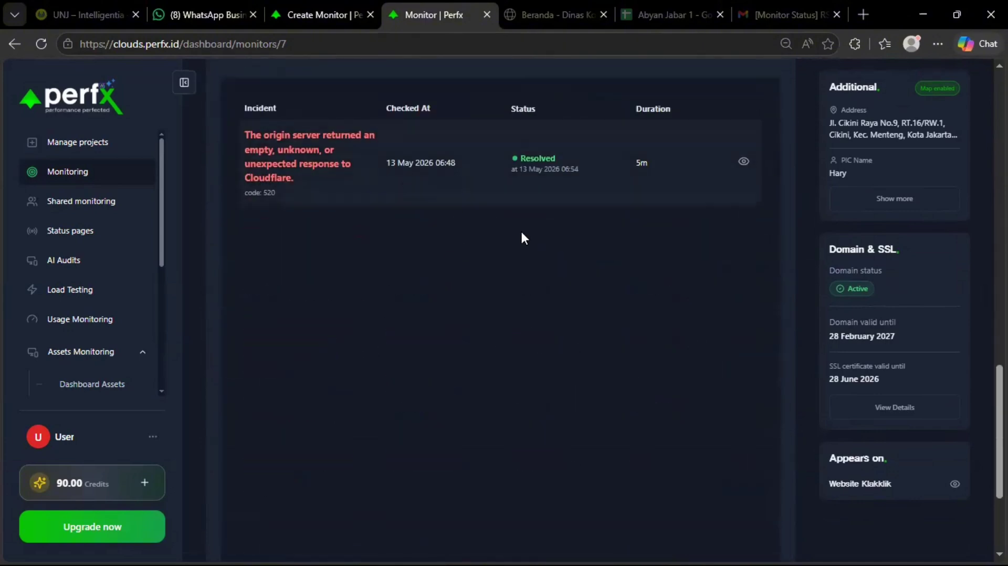
scroll(377, 245, "up", 1)
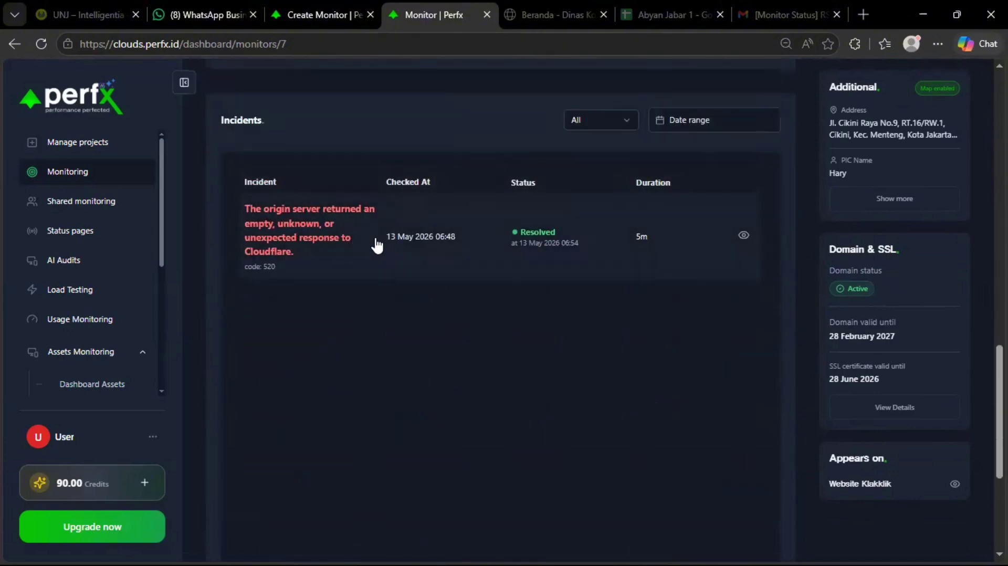
left_click(342, 13)
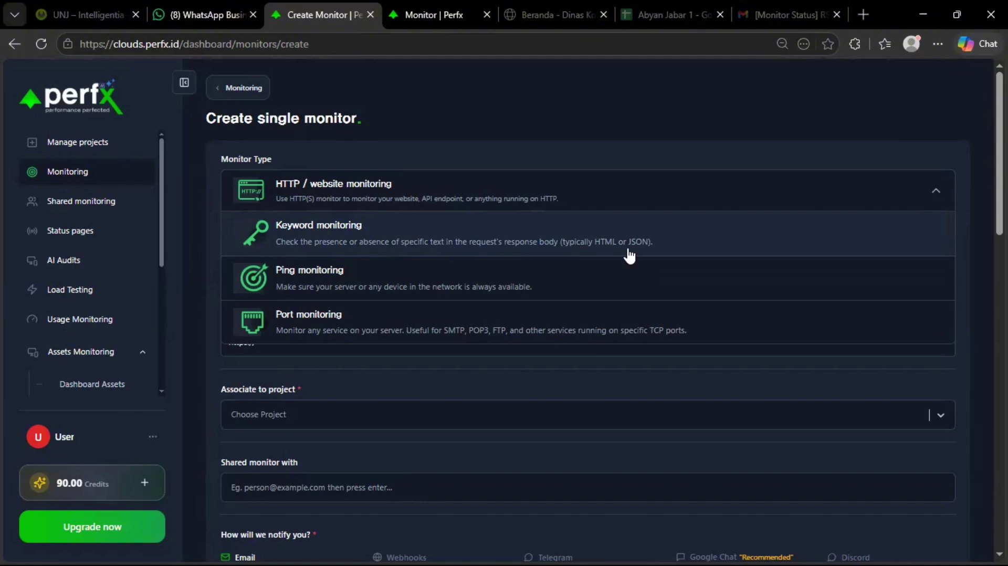
left_click(94, 15)
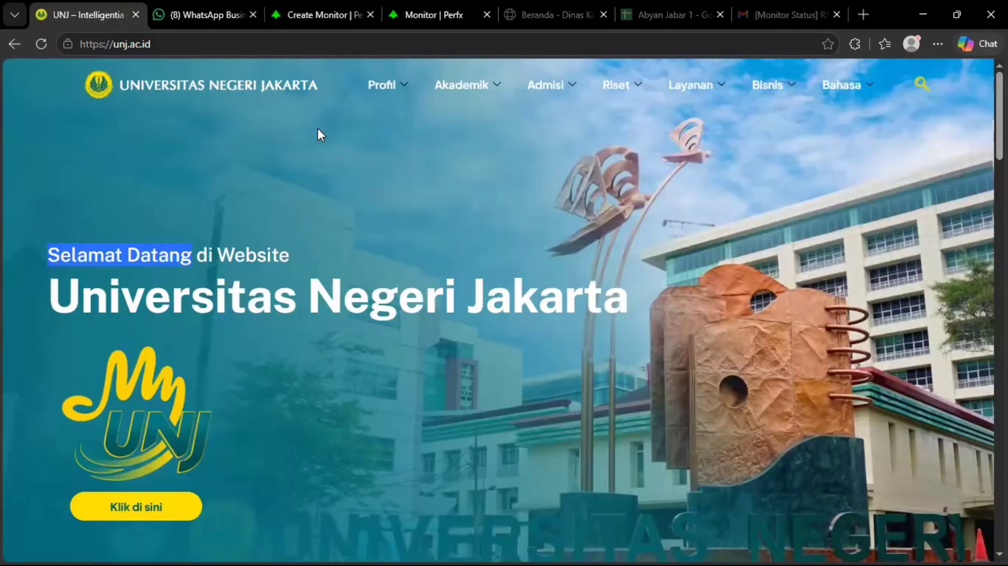
left_click(386, 167)
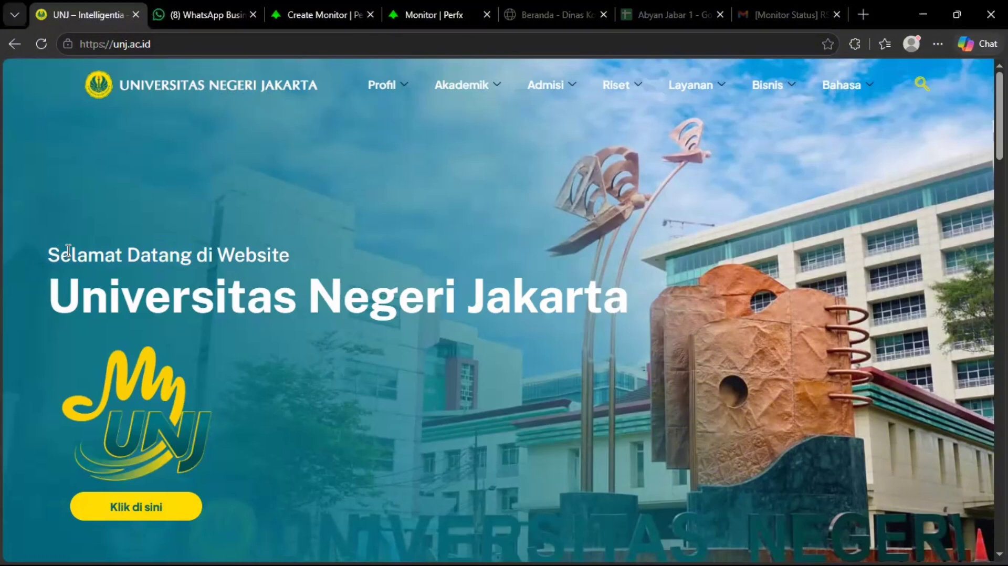
left_click_drag(67, 251, 207, 252)
left_click(78, 254)
left_click_drag(45, 250, 183, 254)
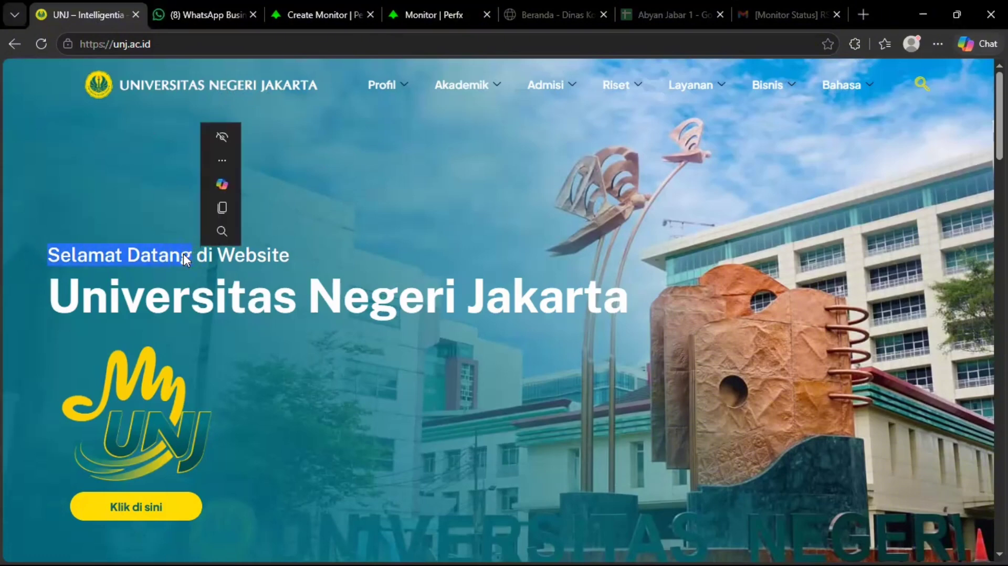
left_click(129, 220)
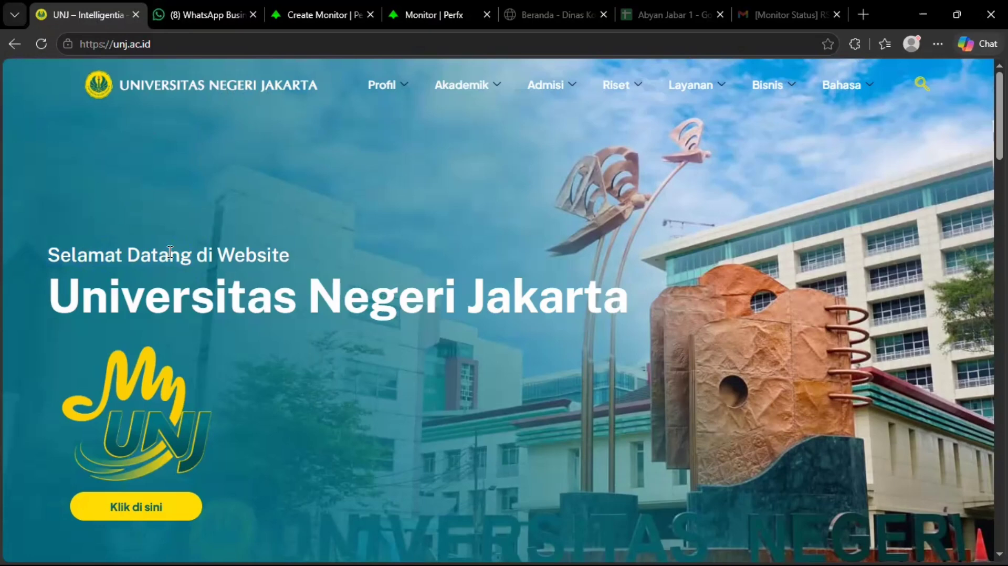
left_click(348, 7)
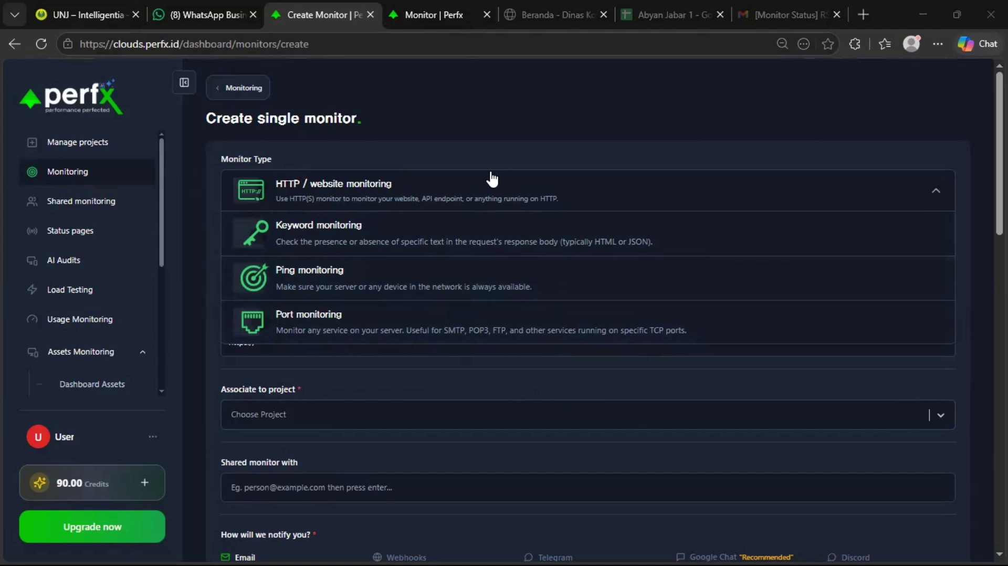
Choose HTTP / website monitoring as the type and dismiss the Saved info suggestions under Name.
left_click(383, 188)
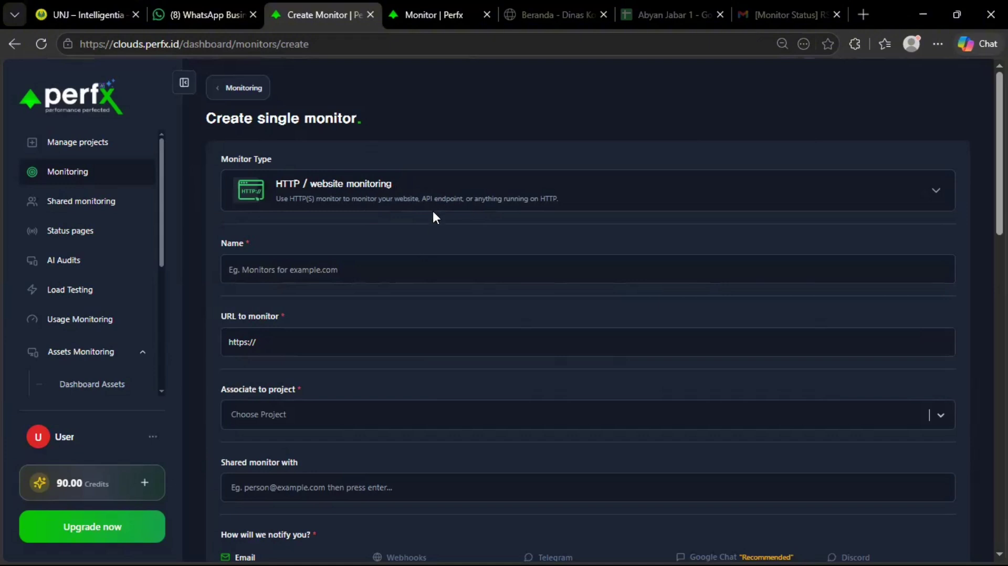
scroll(335, 163, "down", 1)
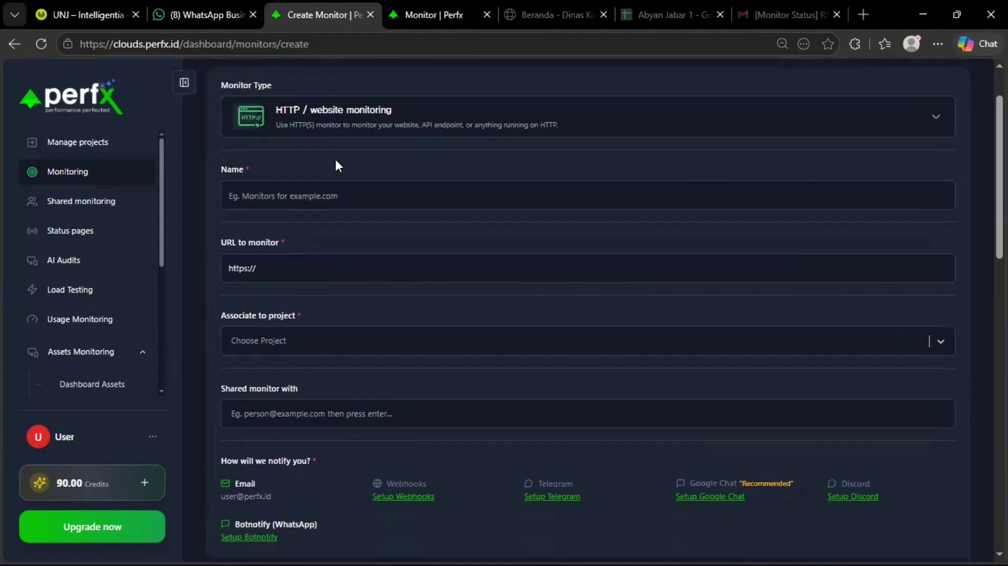
scroll(451, 208, "up", 1)
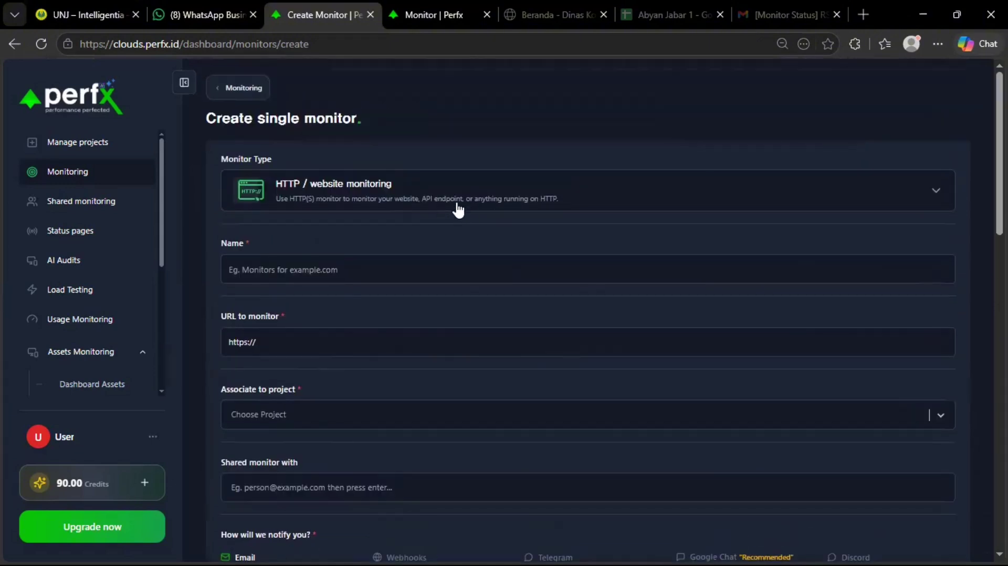
left_click(307, 268)
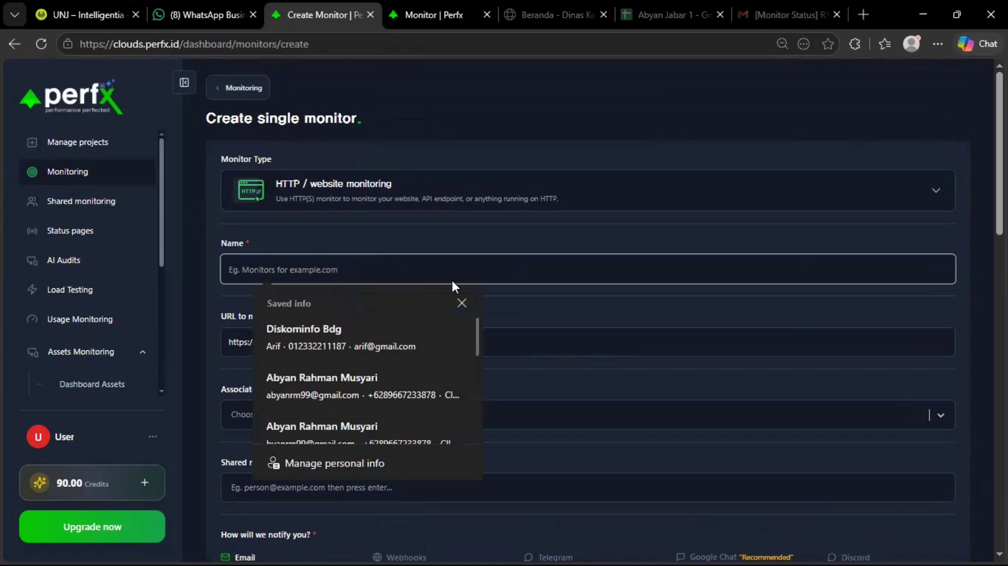
left_click(462, 303)
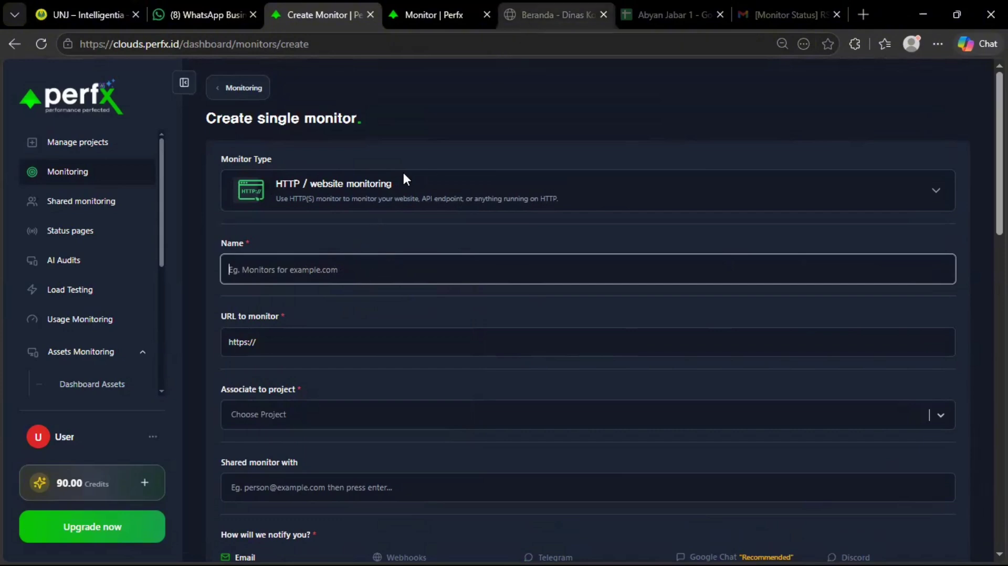
type("Diskom")
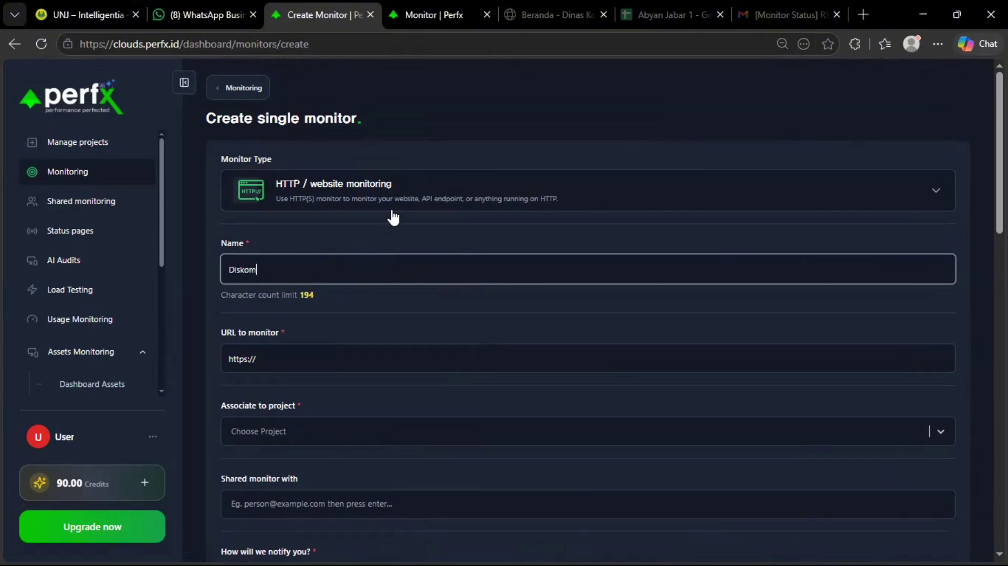
type("info Bandung")
scroll(322, 347, "down", 1)
left_click(332, 241)
left_click(276, 279)
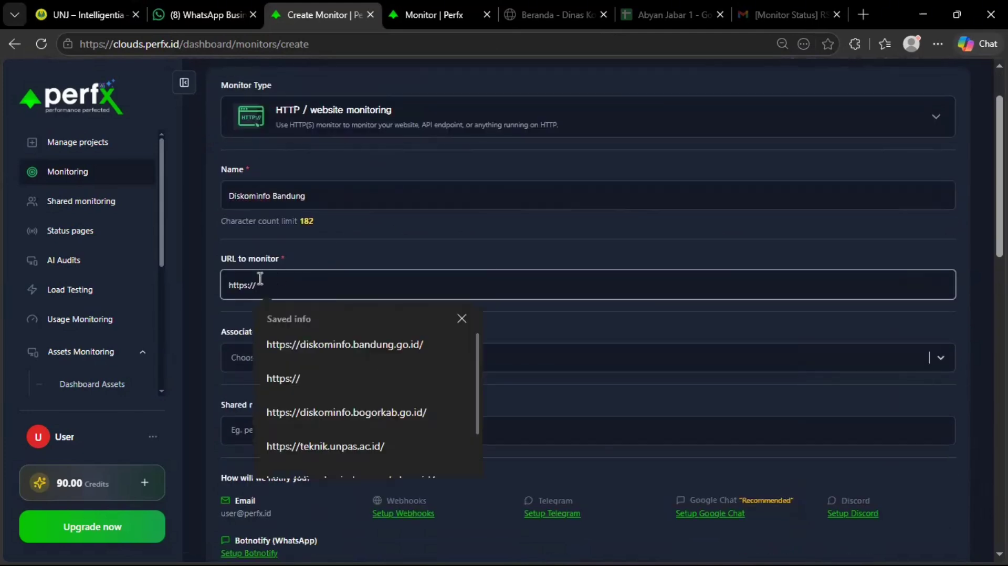
left_click_drag(260, 279, 213, 282)
left_click(441, 264)
left_click(363, 242)
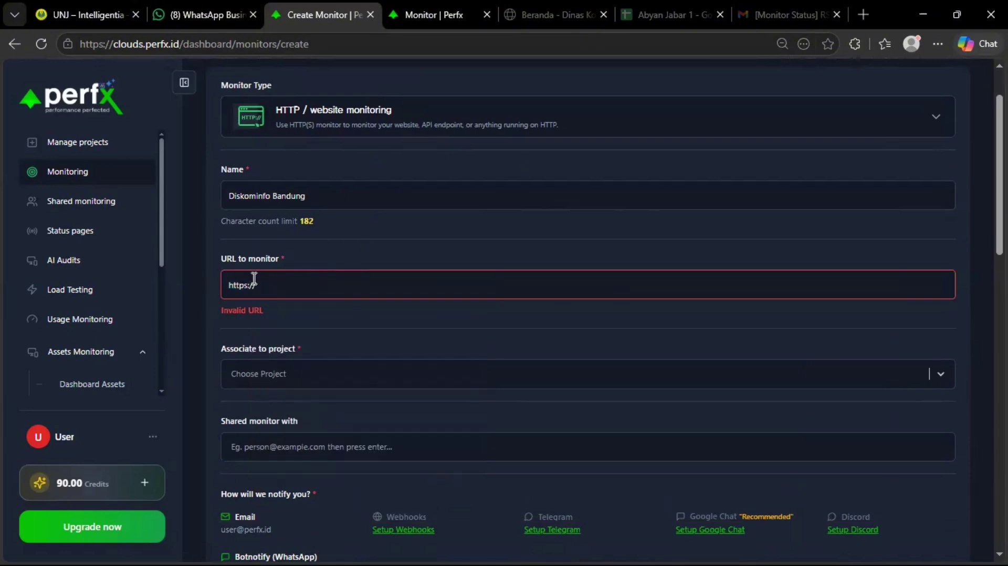
Check the address in the Diskominfo Bandung site tab, then bring up the saved URL suggestions.
left_click(531, 15)
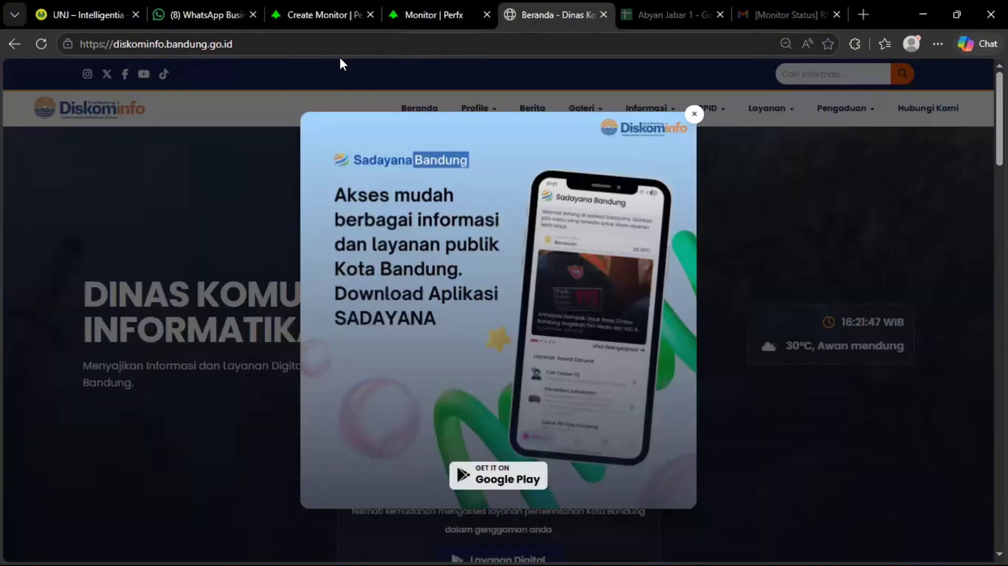
left_click(340, 39)
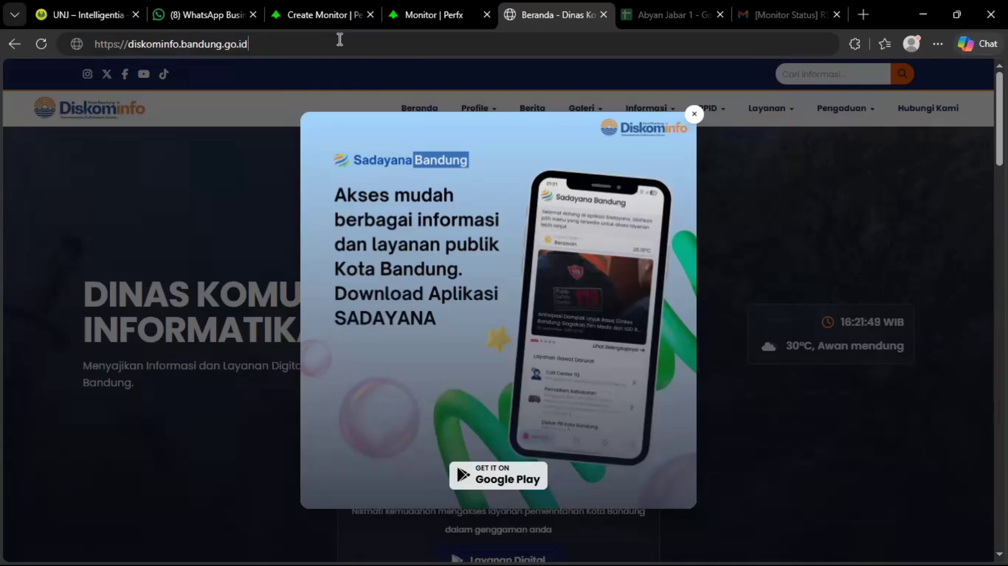
left_click(424, 15)
left_click(347, 11)
left_click(309, 286)
left_click(309, 286)
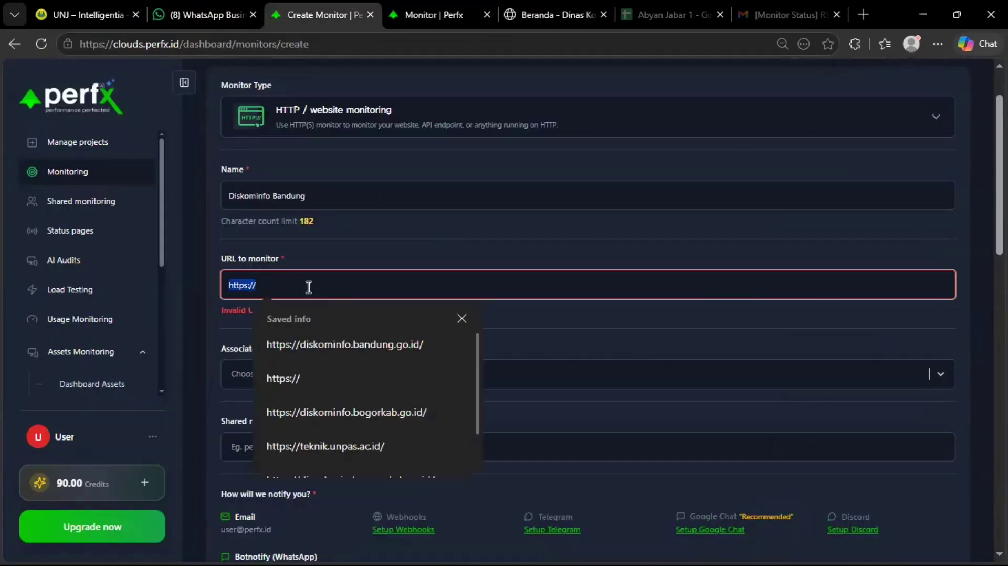
left_click(368, 344)
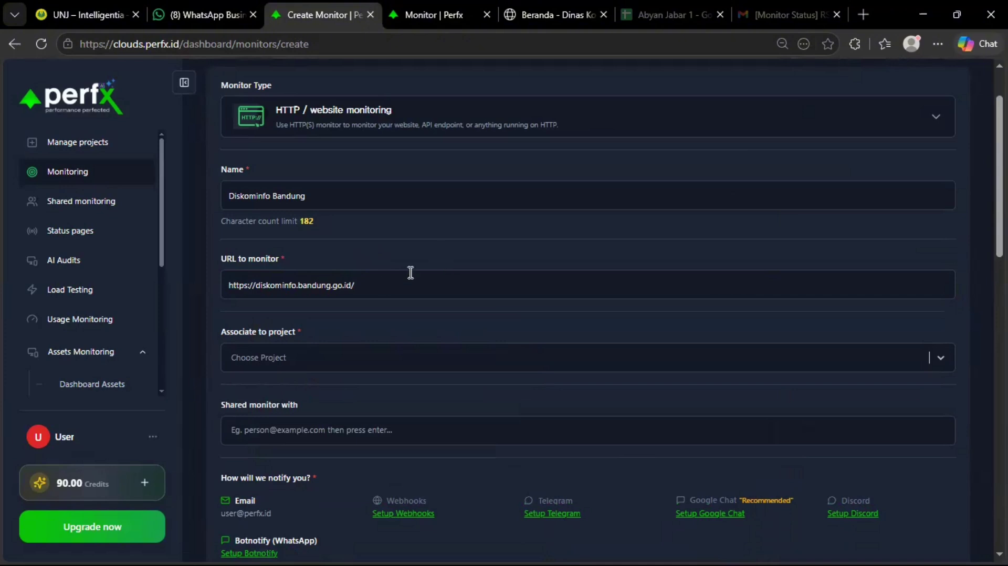
scroll(425, 274, "down", 1)
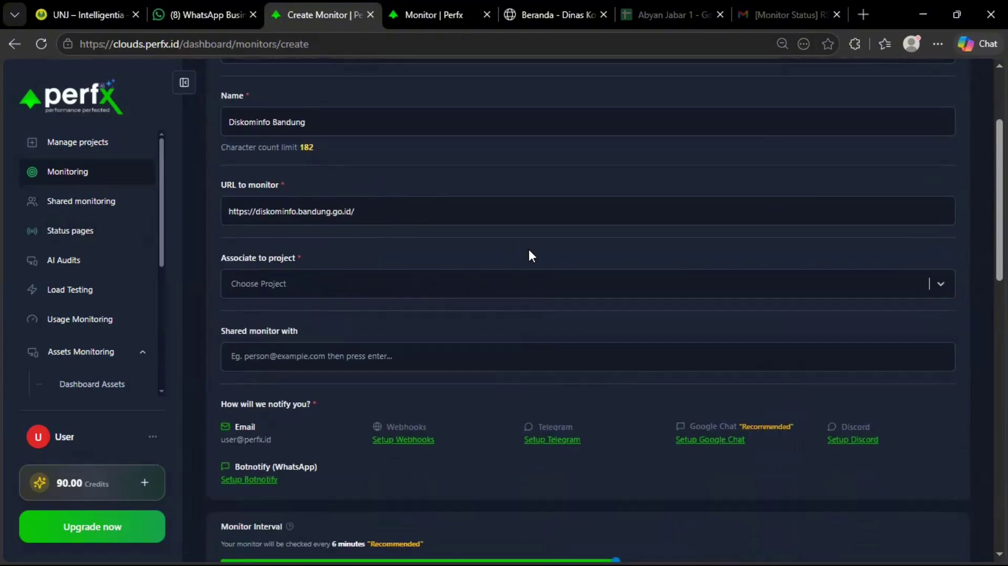
scroll(531, 254, "up", 1)
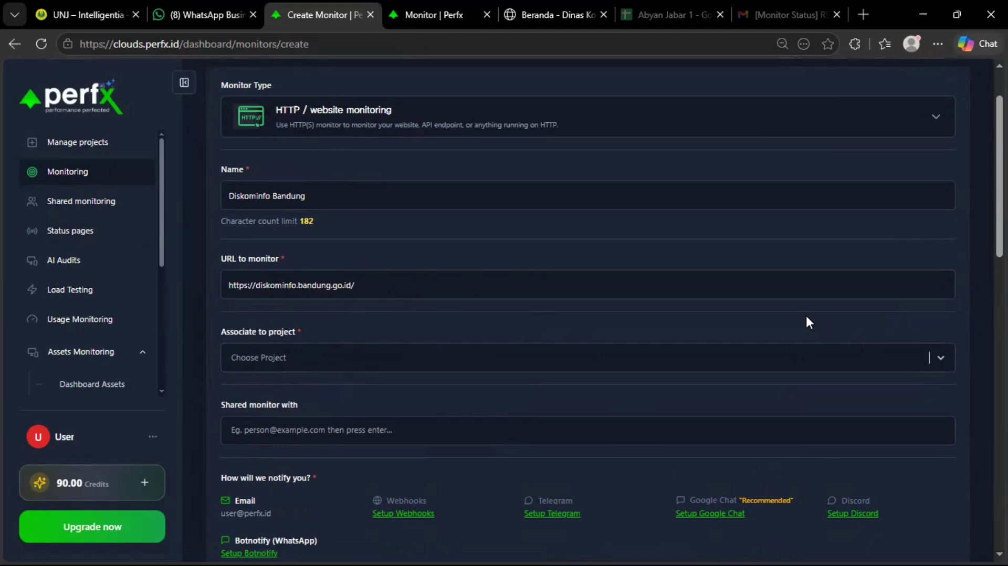
left_click(441, 358)
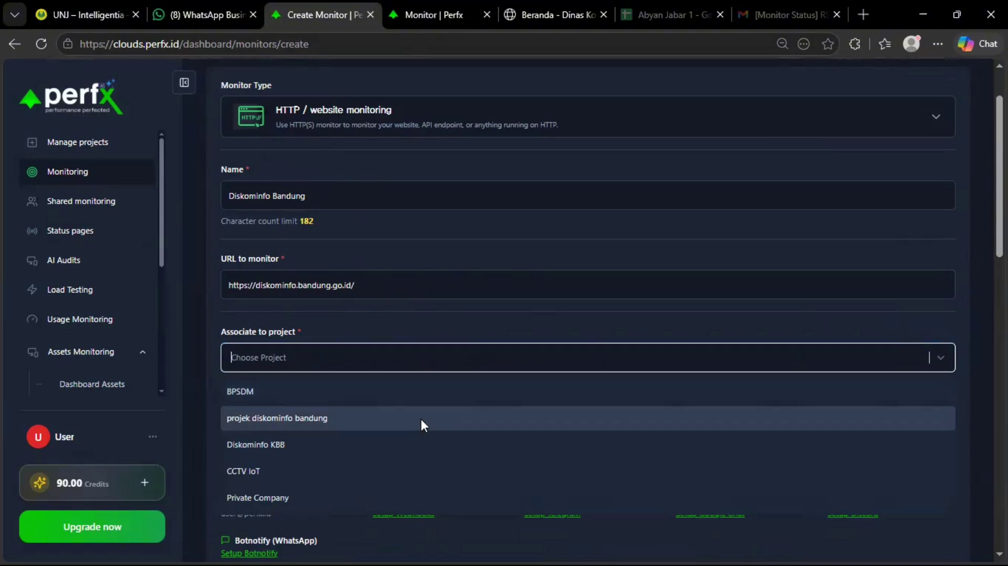
left_click(331, 418)
Scroll down and review the Shared monitor with section of the form.
scroll(429, 308, "down", 2)
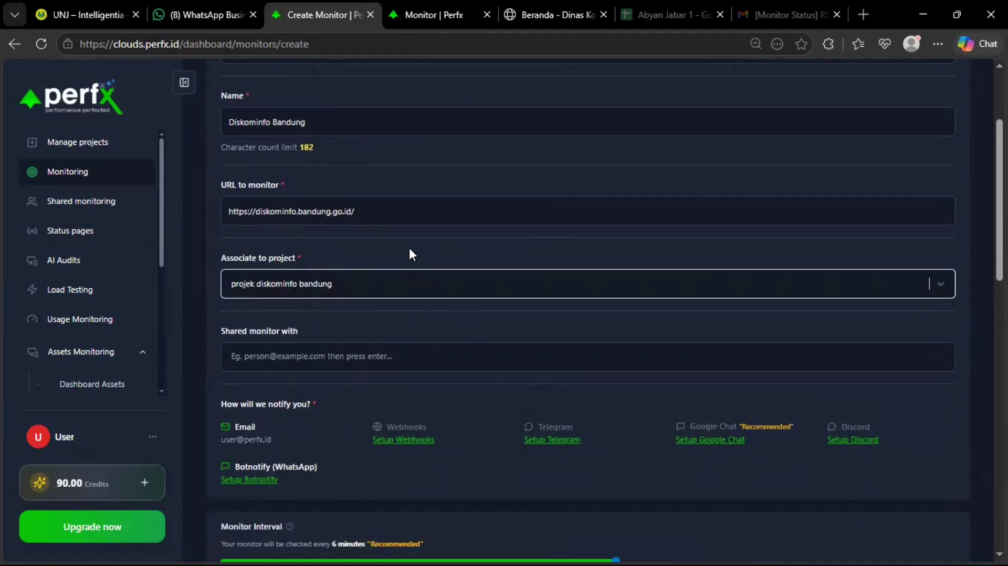
scroll(373, 254, "down", 2)
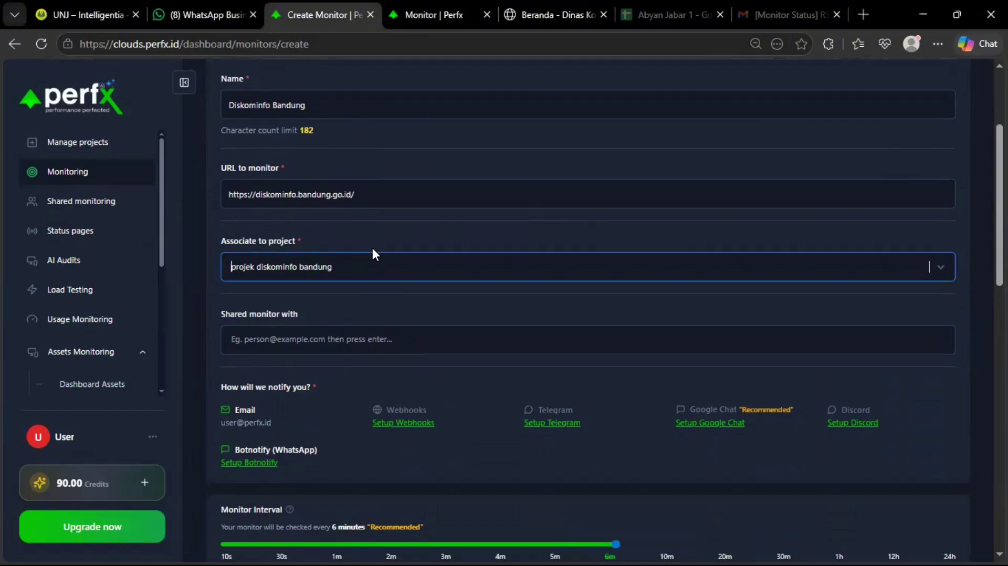
left_click_drag(292, 257, 228, 256)
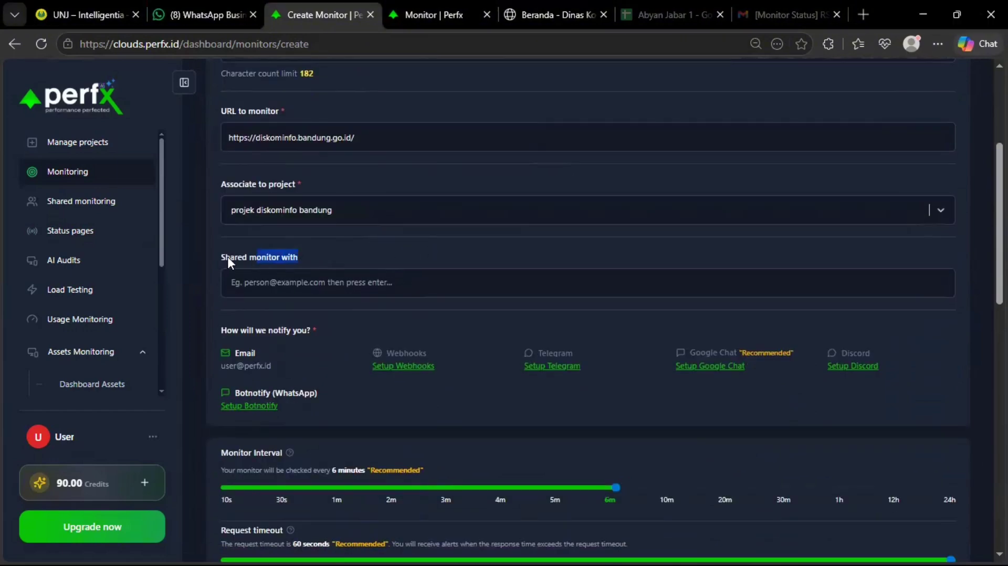
left_click(341, 258)
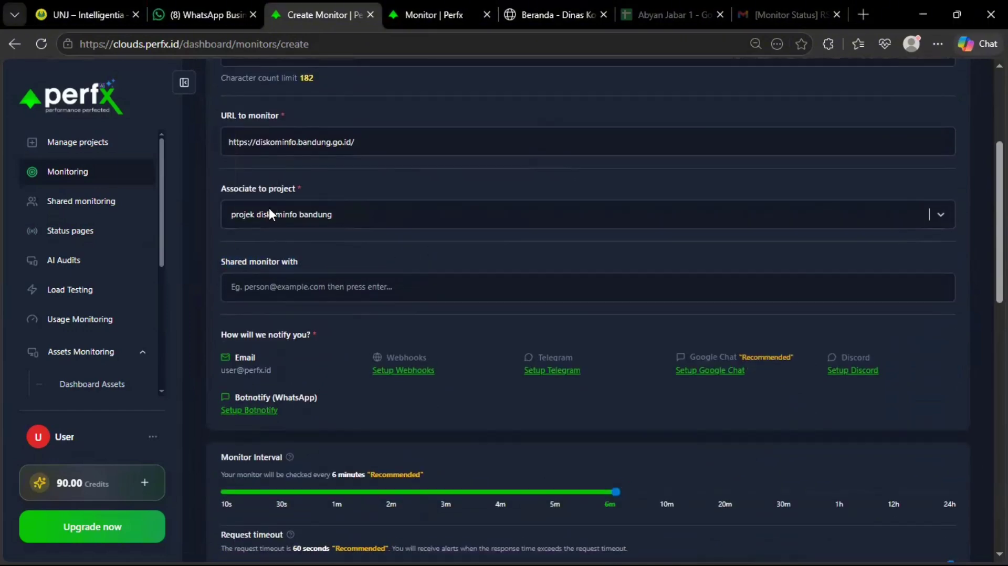
scroll(314, 292, "up", 1)
scroll(421, 307, "down", 1)
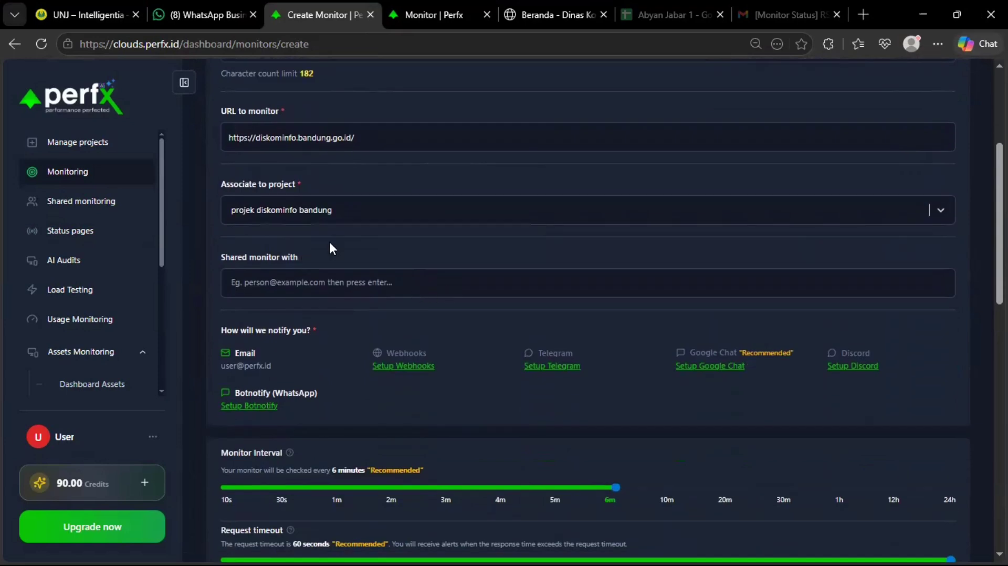
left_click(351, 283)
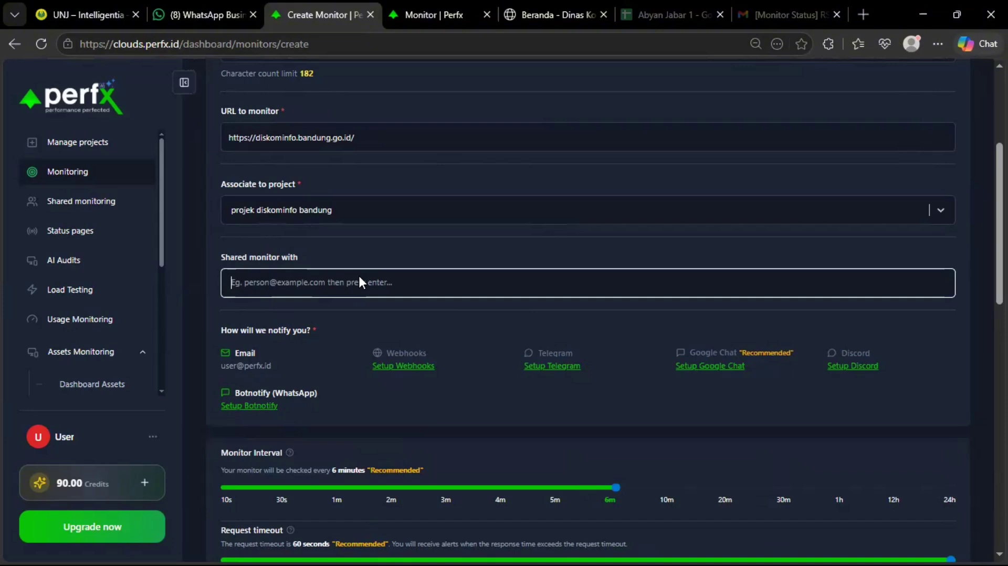
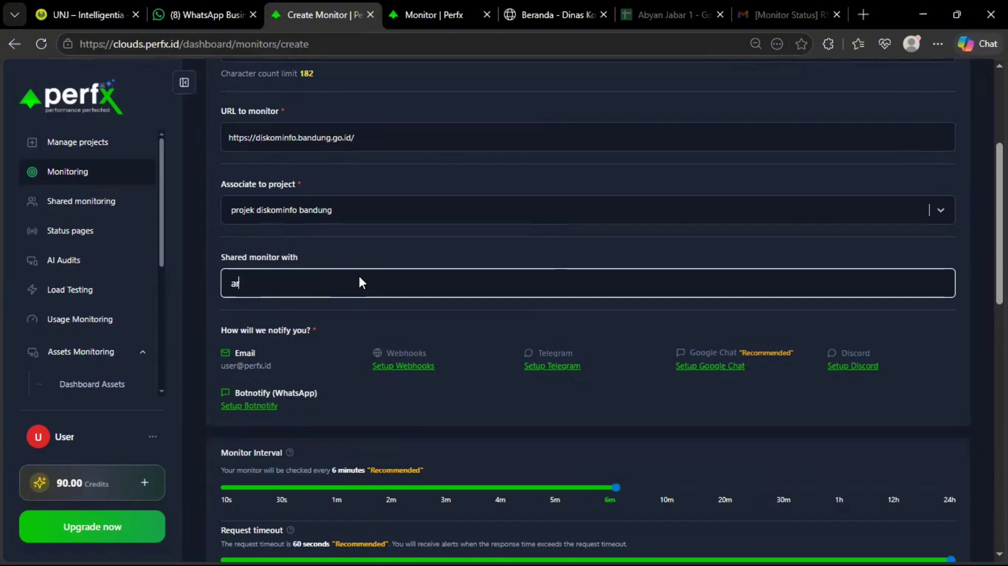
scroll(361, 268, "down", 1)
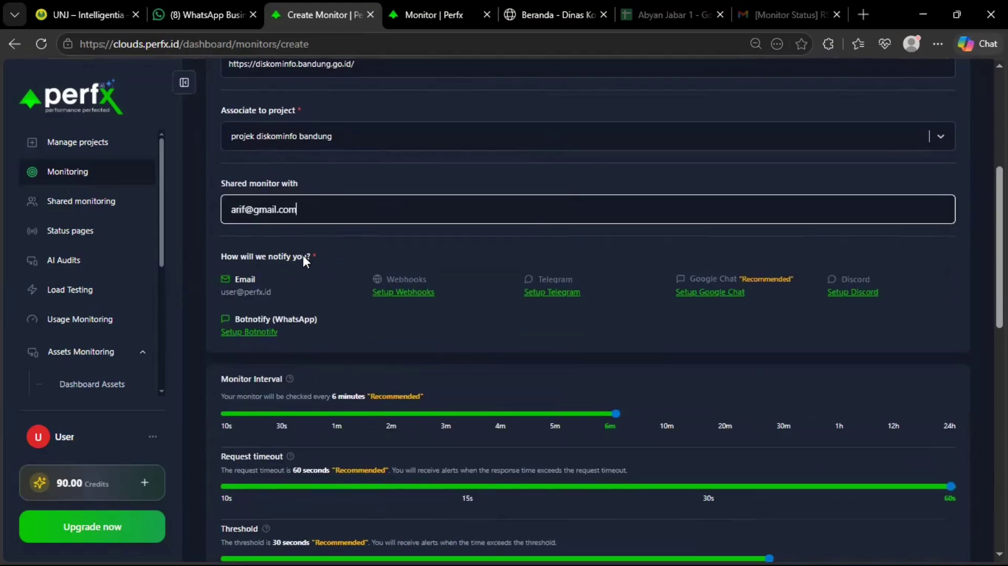
left_click_drag(307, 256, 249, 259)
left_click(262, 269)
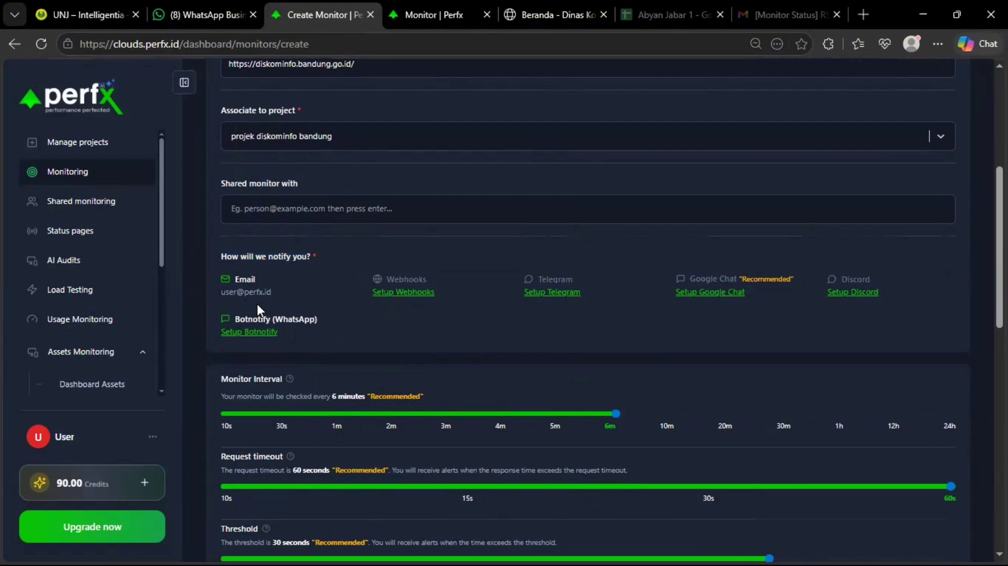
scroll(644, 294, "down", 1)
scroll(643, 295, "up", 1)
scroll(382, 263, "down", 1)
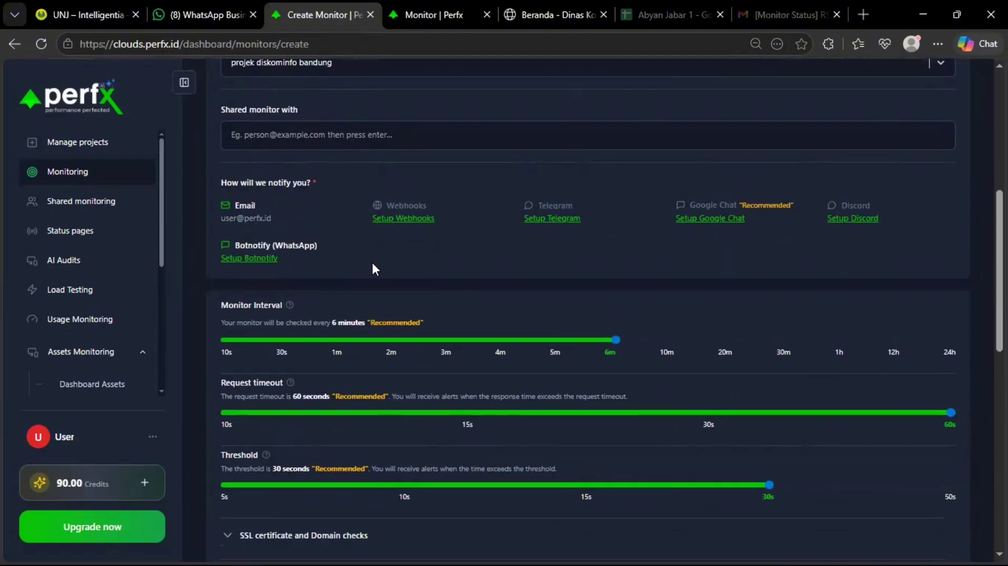
scroll(373, 262, "up", 1)
left_click_drag(226, 292, 259, 293)
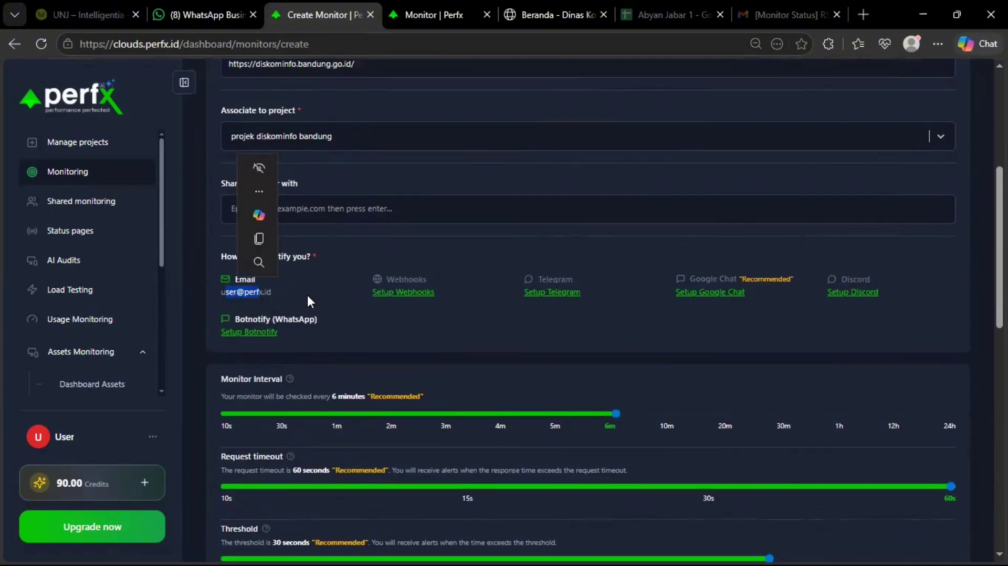
left_click(308, 301)
scroll(326, 278, "up", 2)
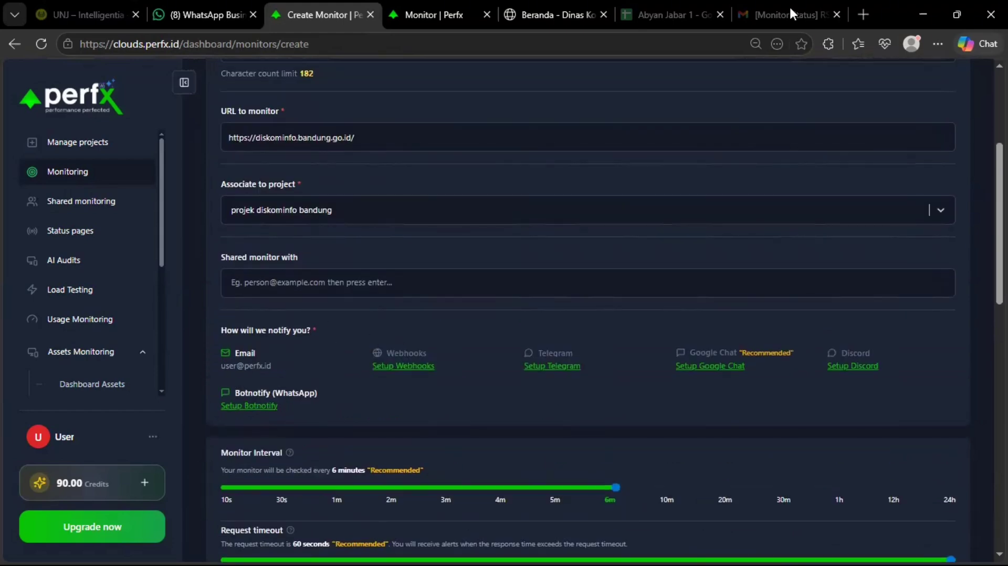
Switch to the Gmail alert email and highlight its subject reporting RSHS Main Page is down.
left_click(791, 11)
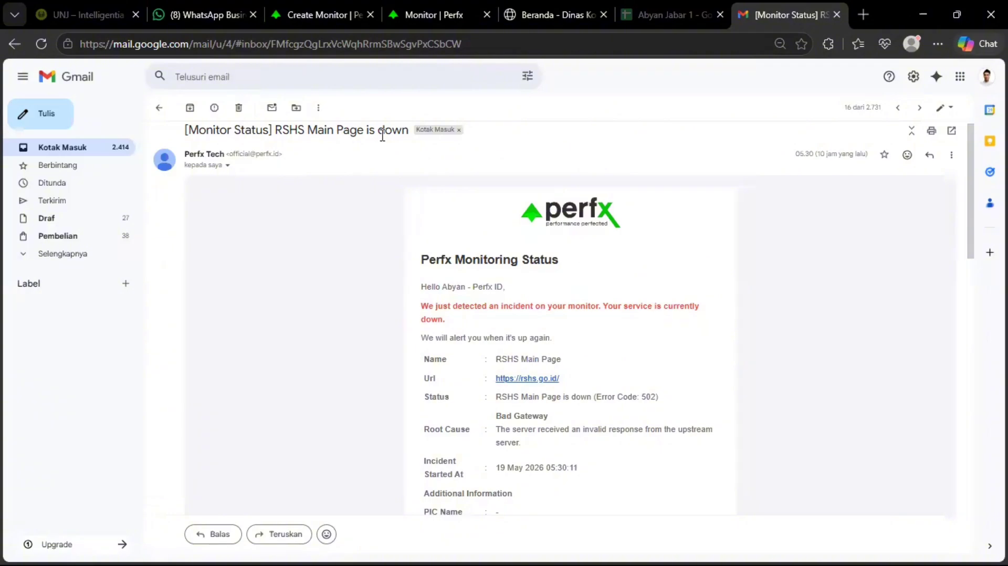
left_click_drag(409, 137, 275, 138)
left_click(578, 347)
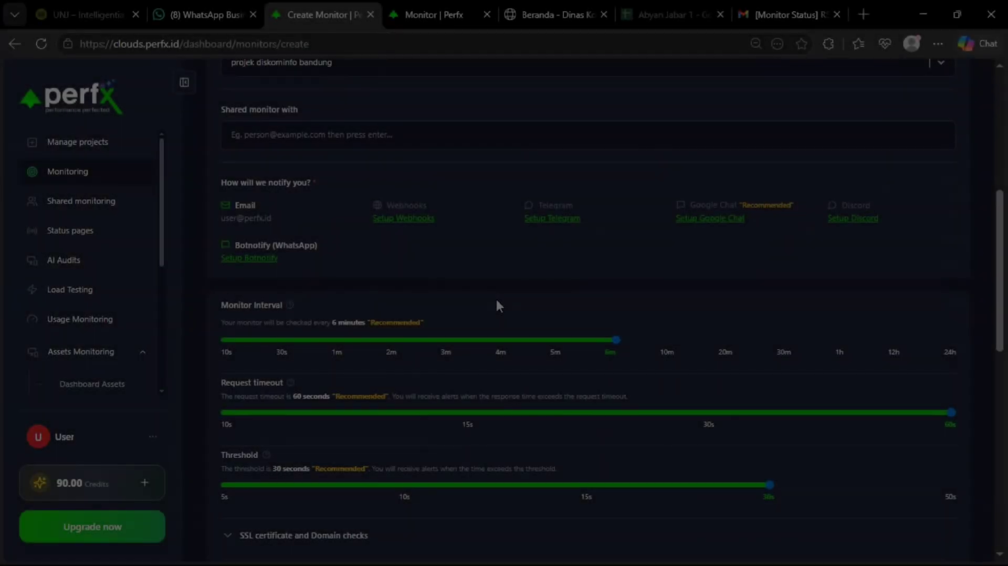
scroll(355, 276, "down", 3)
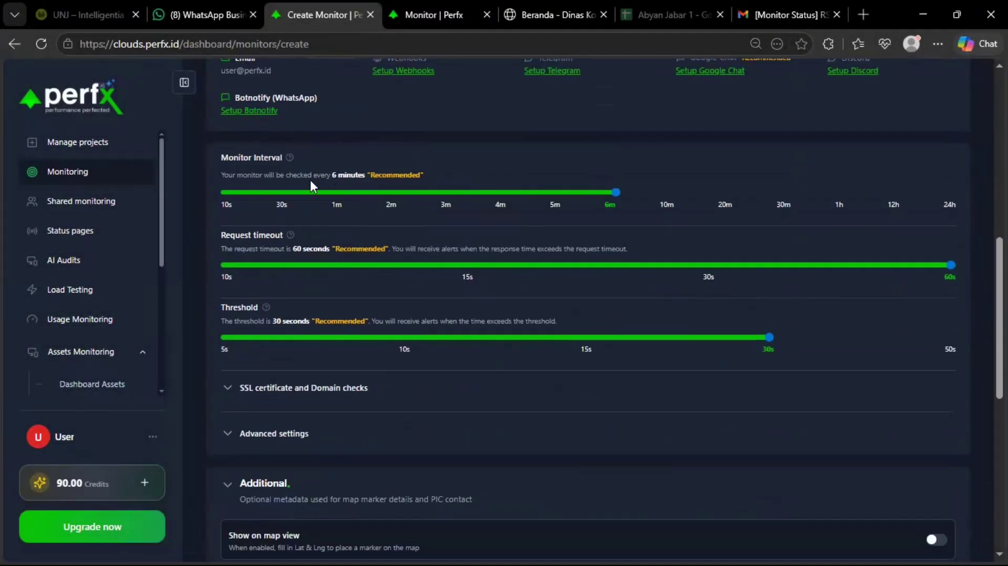
scroll(310, 233, "up", 1)
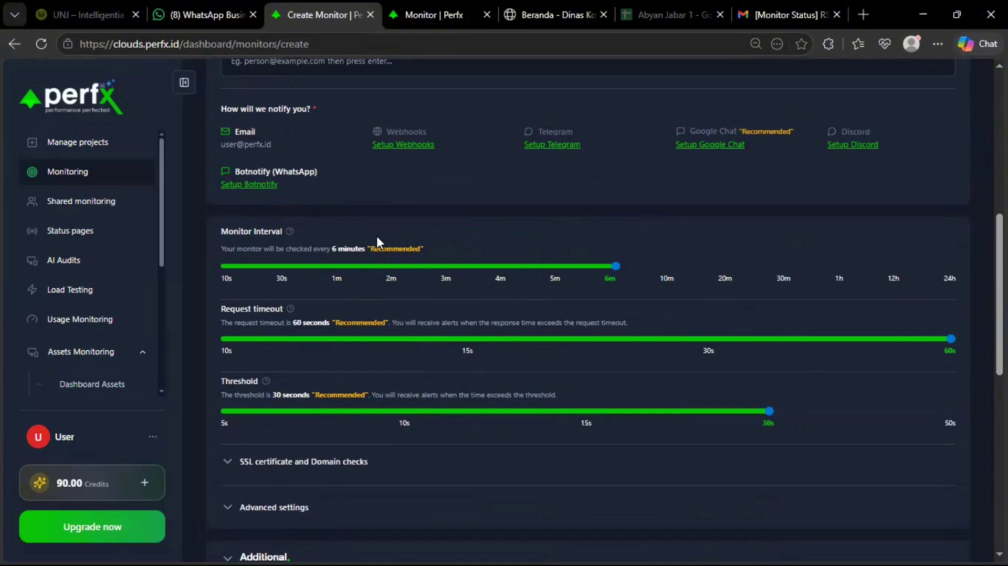
left_click(315, 269)
left_click(639, 280)
key("ctrl+plus")
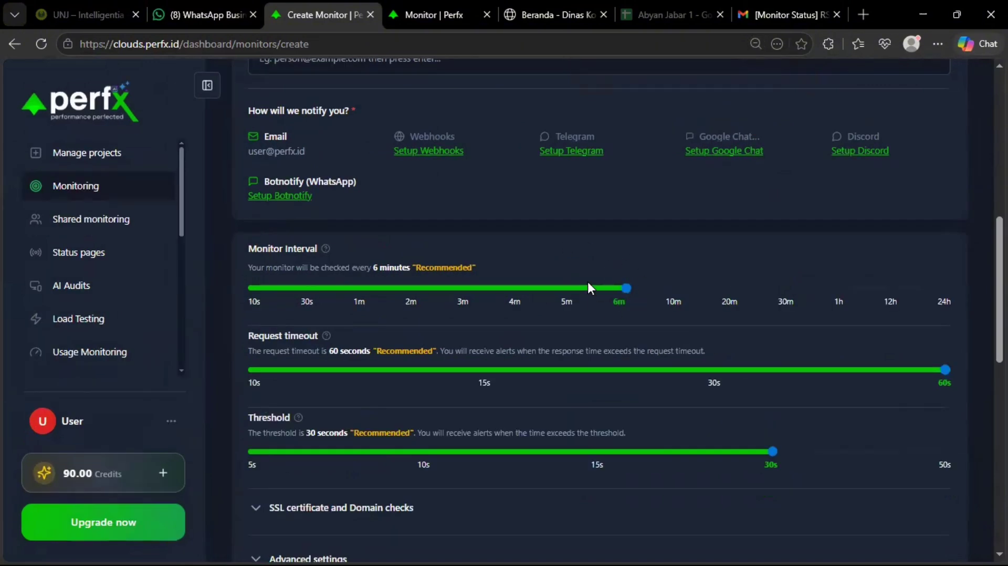
scroll(678, 257, "down", 1)
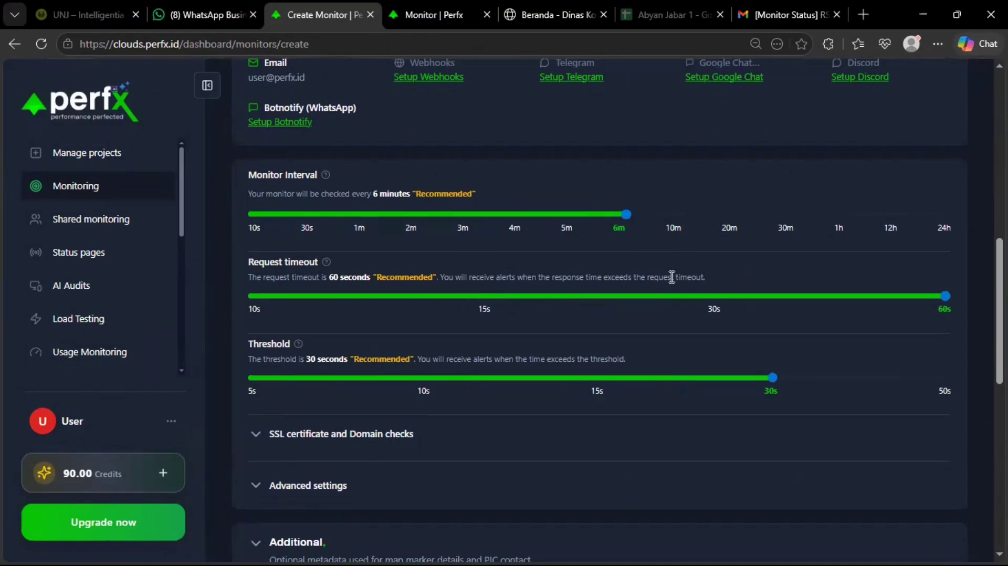
left_click(484, 297)
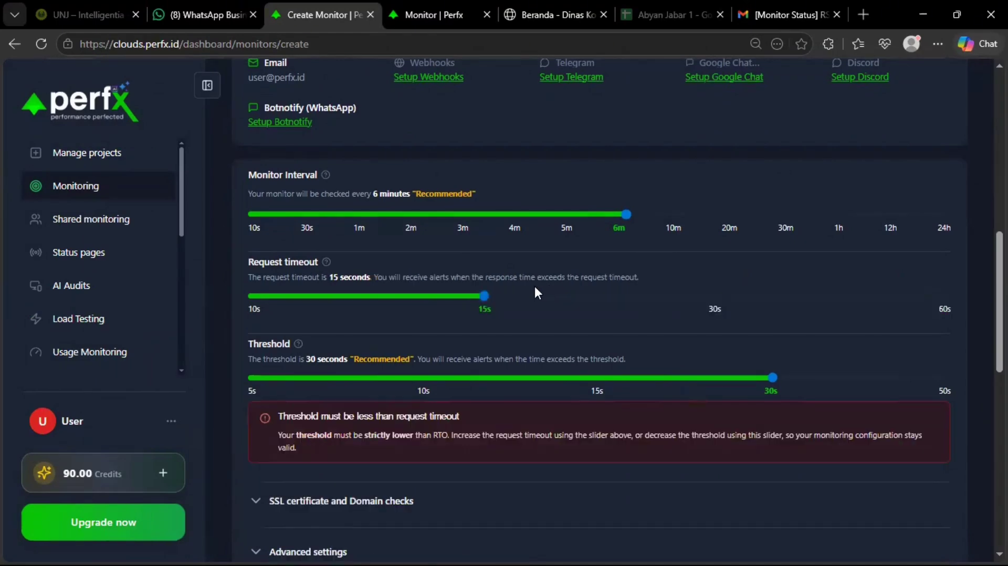
left_click(653, 298)
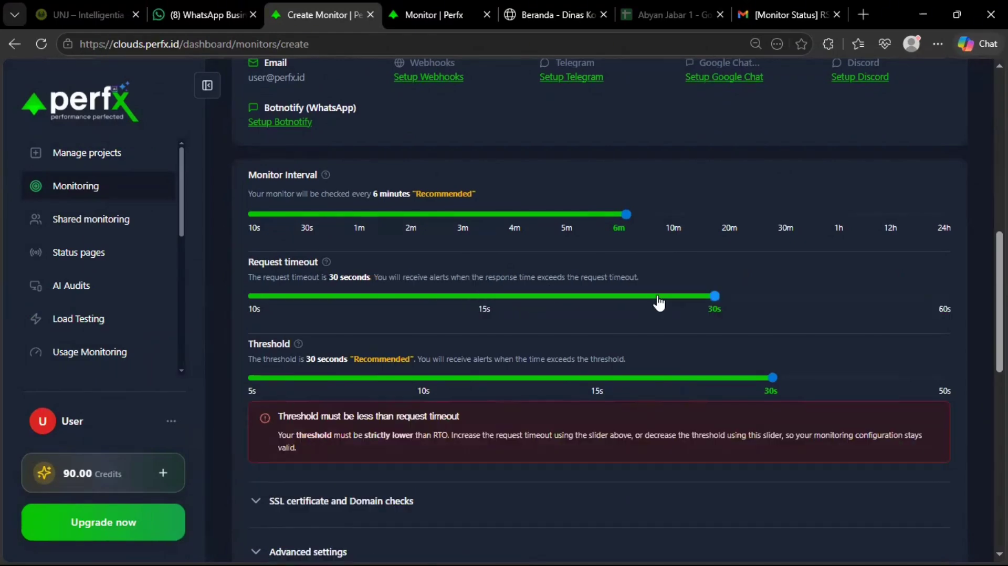
left_click(596, 297)
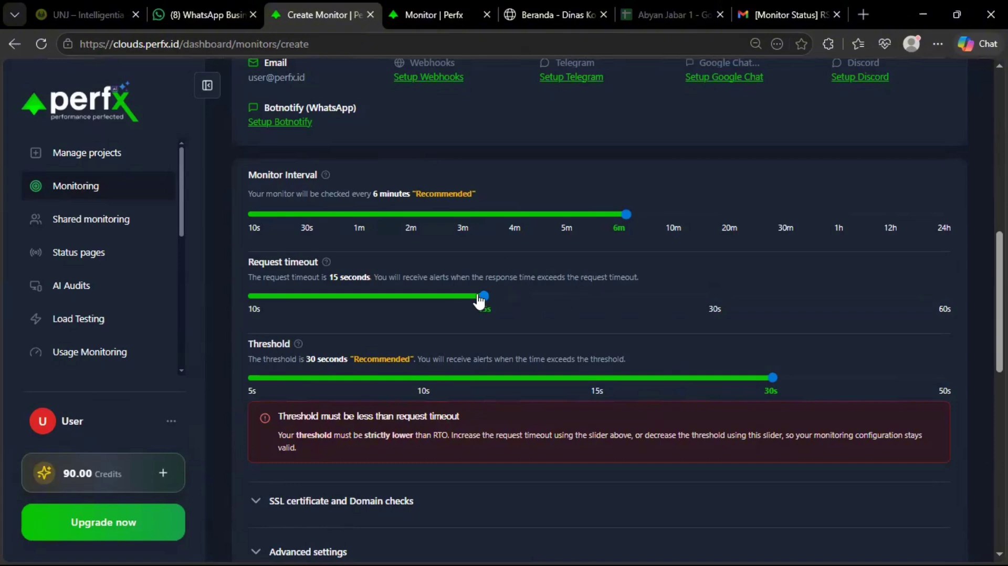
left_click_drag(481, 297, 974, 295)
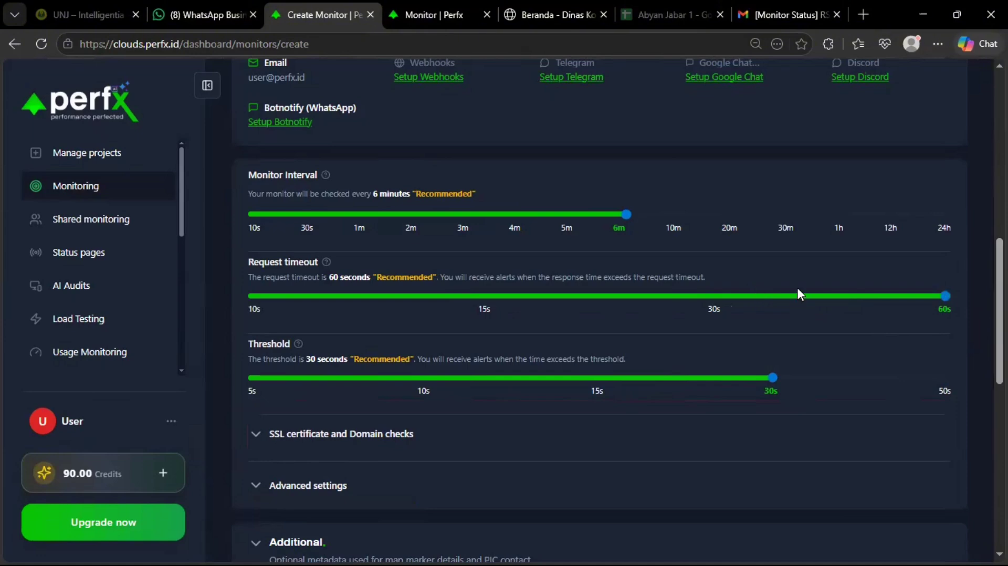
Adjust the Threshold slider through 10 s and 30 s, settling on 15 s with timeout at 60 s.
scroll(796, 286, "down", 1)
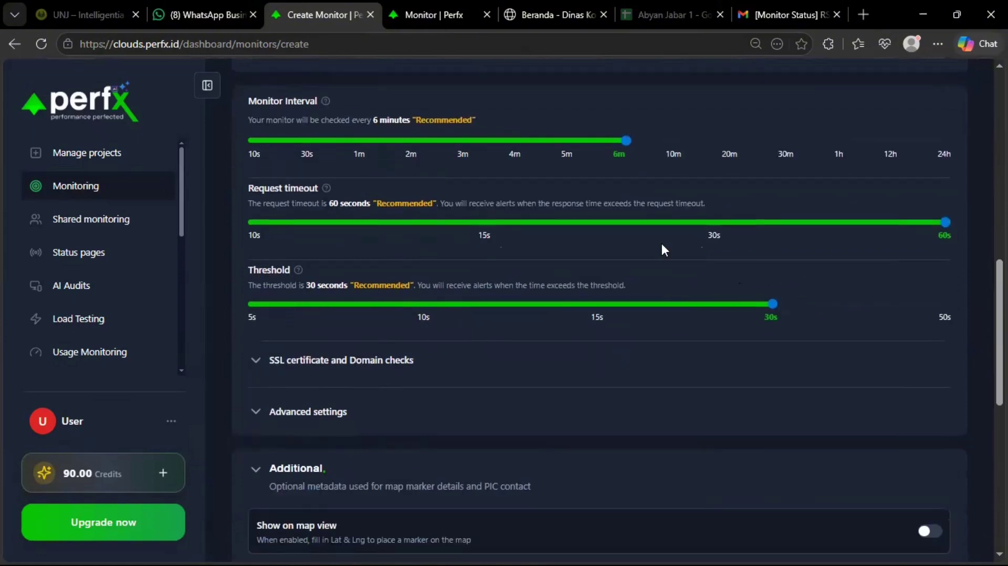
scroll(663, 250, "up", 1)
left_click_drag(693, 307, 945, 304)
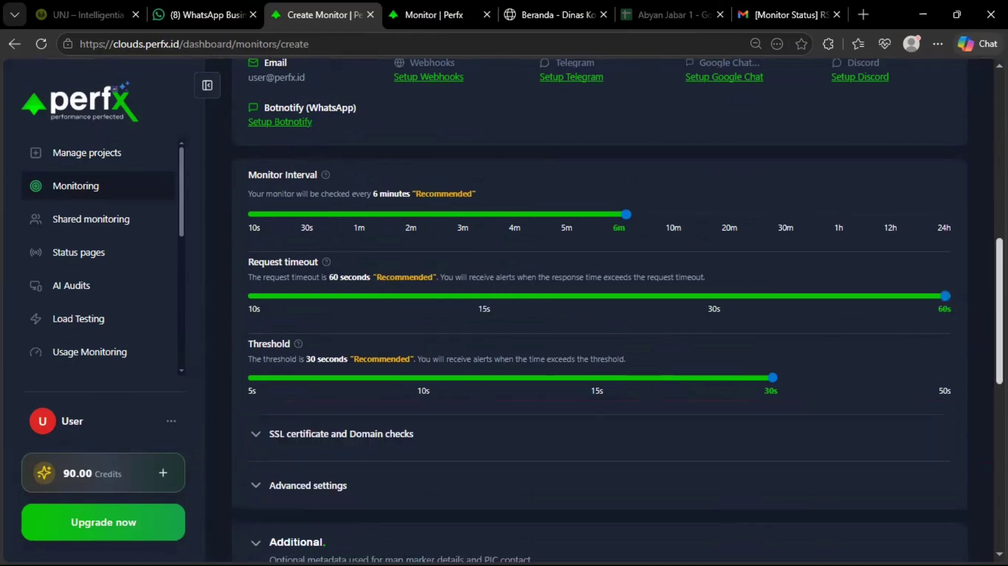
scroll(853, 268, "down", 1)
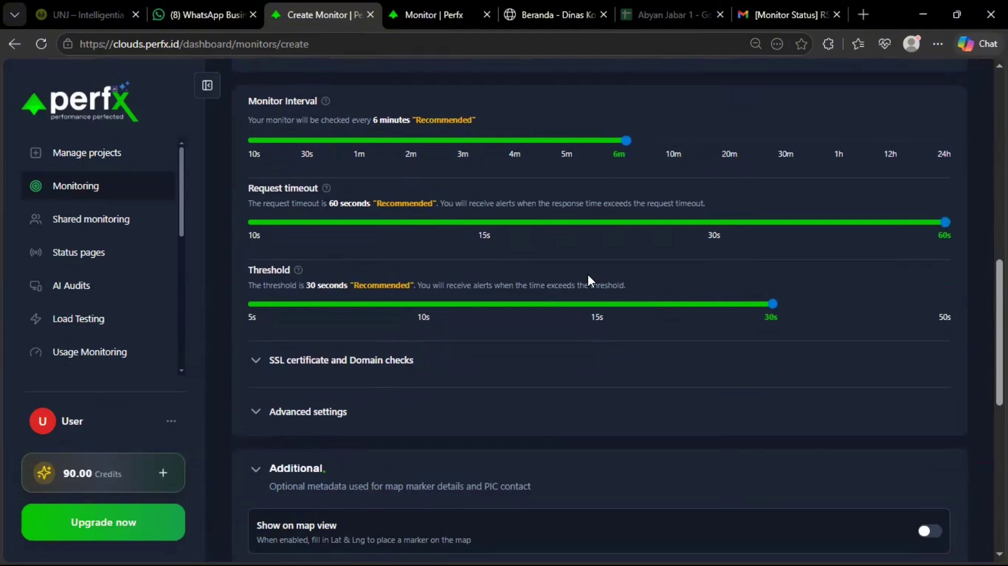
left_click(374, 312)
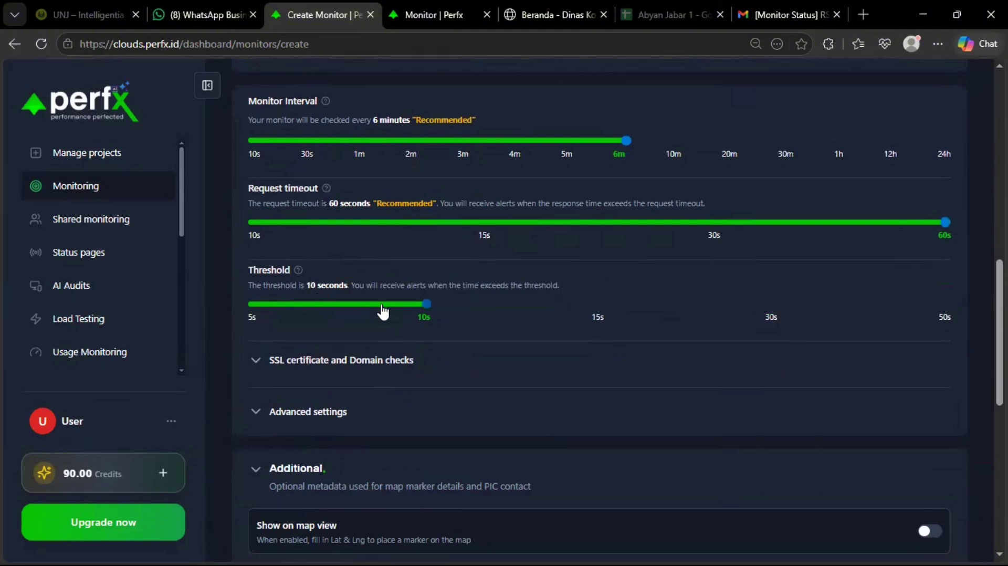
left_click(517, 312)
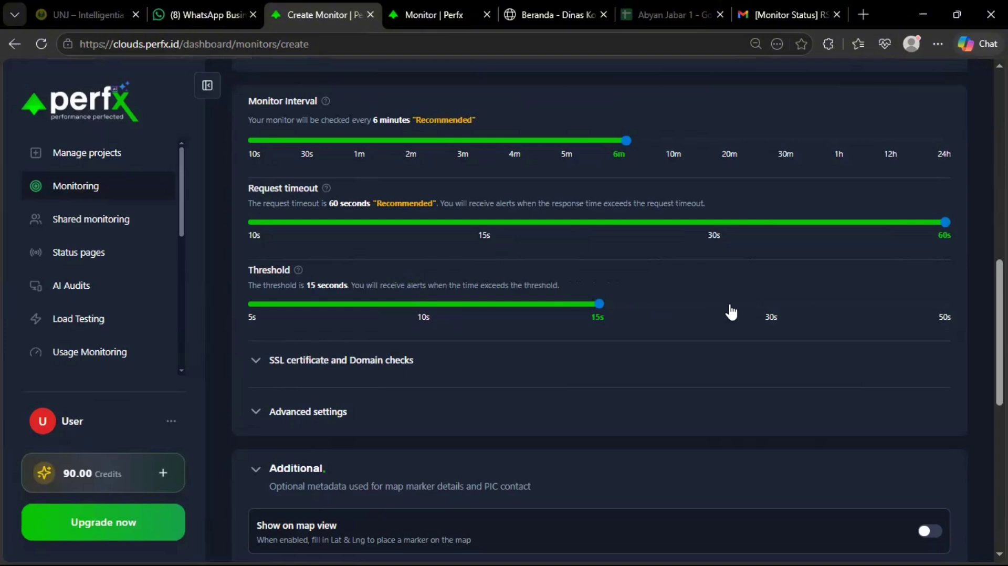
scroll(630, 315, "up", 2)
scroll(656, 320, "down", 2)
left_click_drag(616, 307, 723, 320)
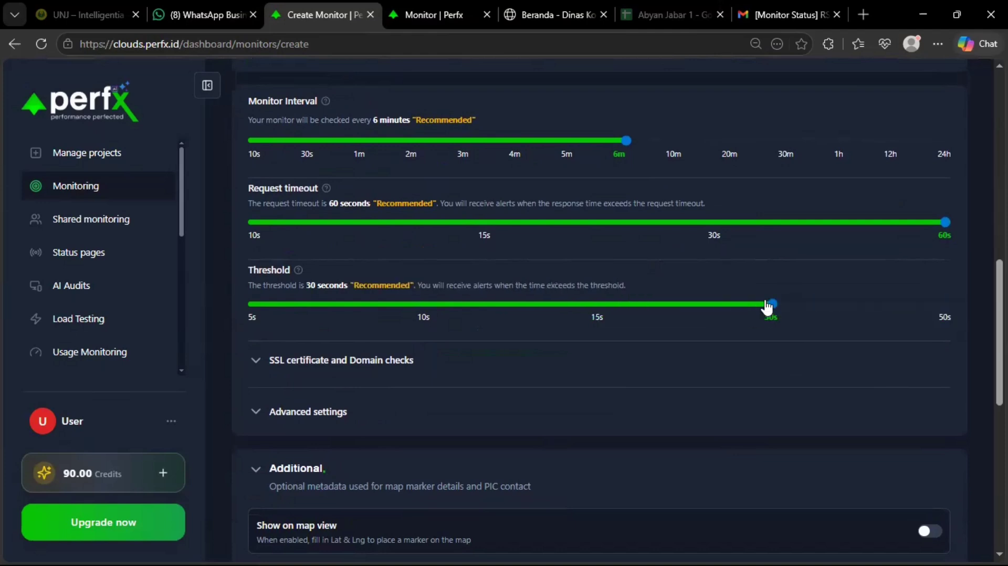
left_click(604, 314)
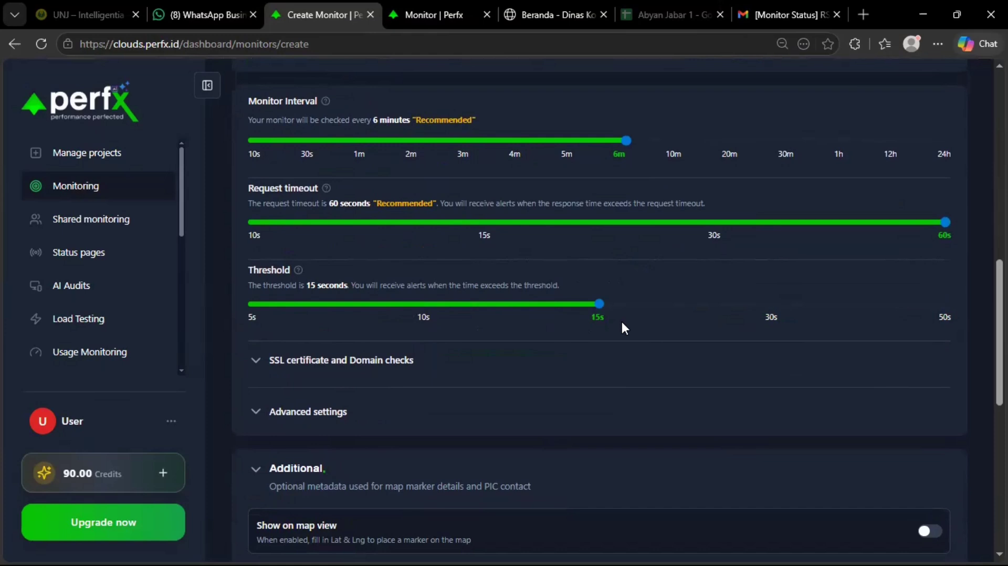
Expand SSL certificate and Domain checks, showing 7-day error checks and 30-day expiry reminders.
scroll(622, 320, "down", 1)
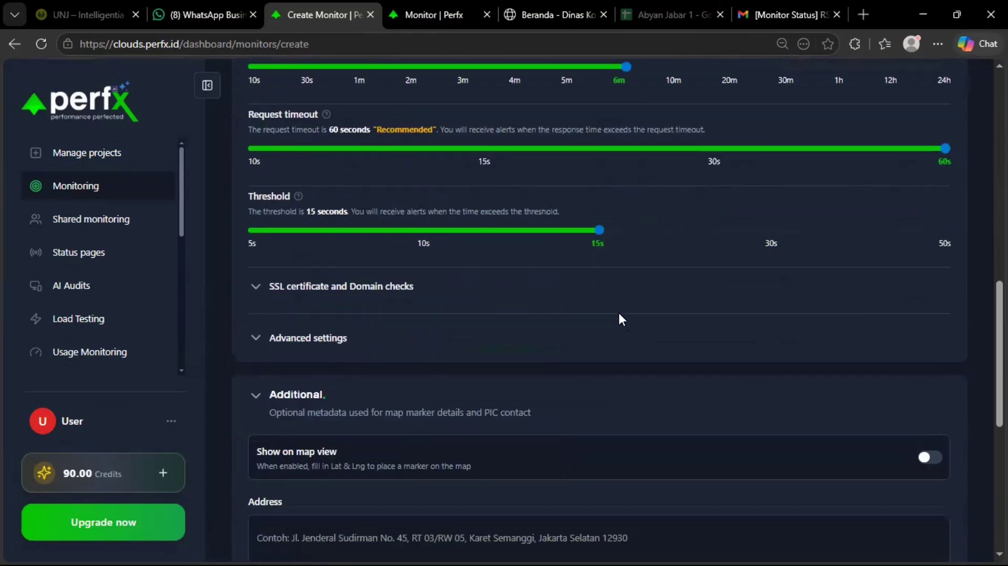
left_click(408, 288)
scroll(473, 286, "up", 1)
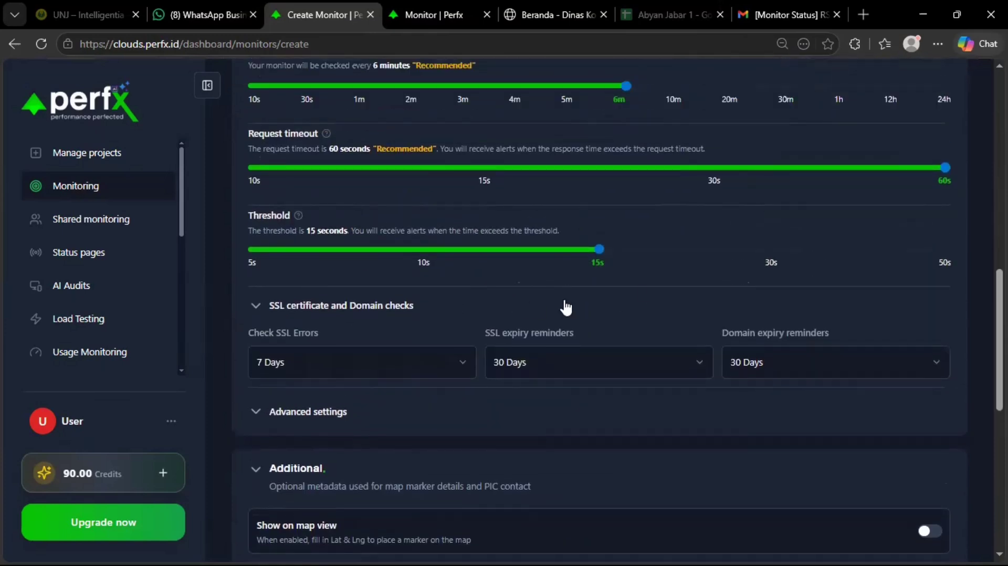
left_click(363, 307)
left_click(380, 364)
scroll(436, 342, "down", 1)
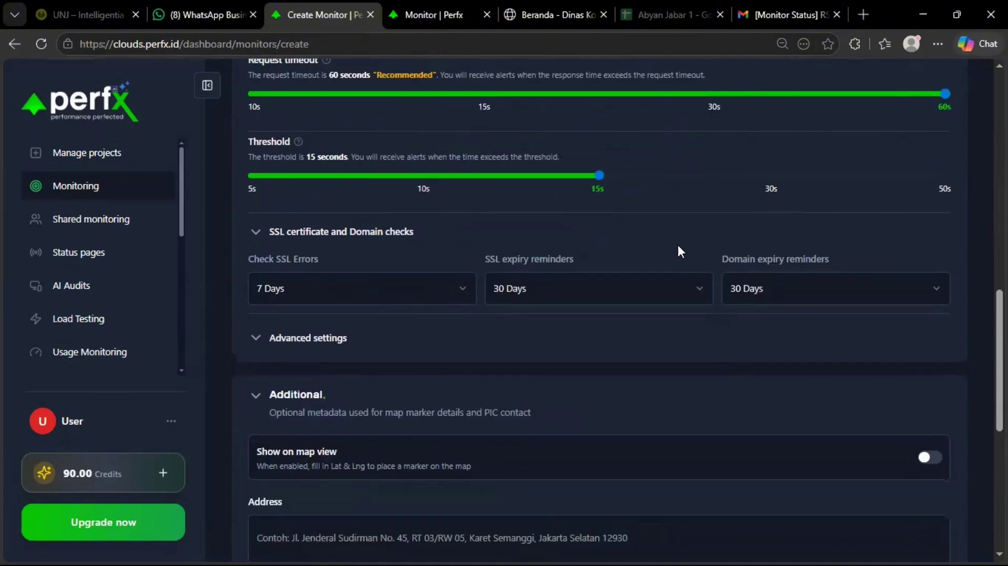
scroll(678, 251, "up", 1)
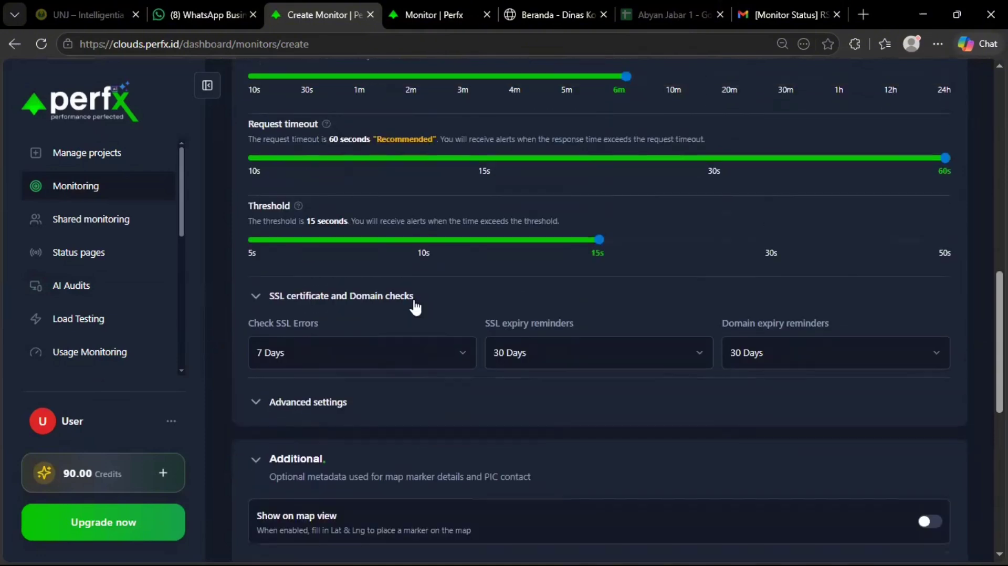
Collapse and re-expand Additional metadata, then scroll down to the Create Monitor button.
scroll(360, 299, "down", 2)
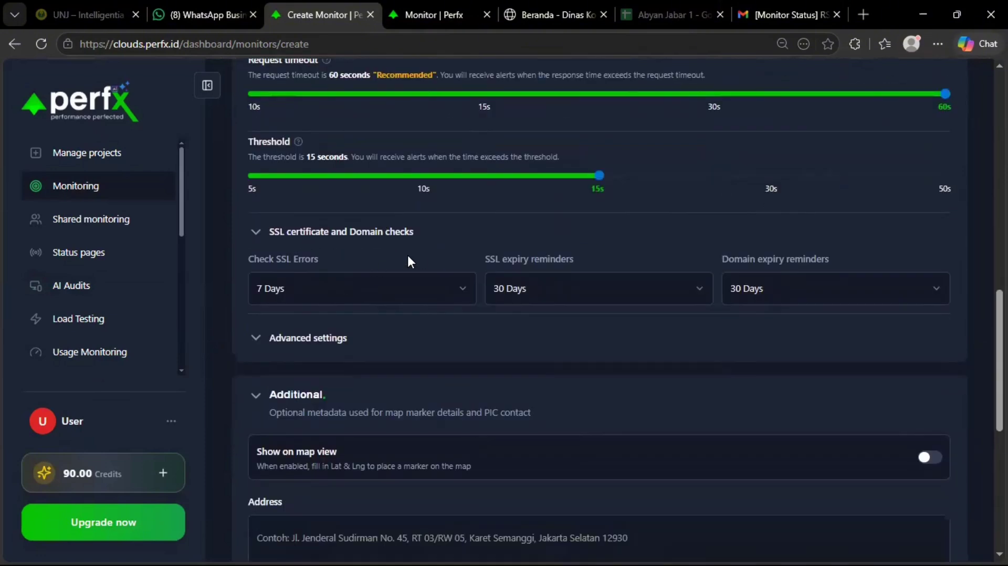
scroll(406, 260, "up", 3)
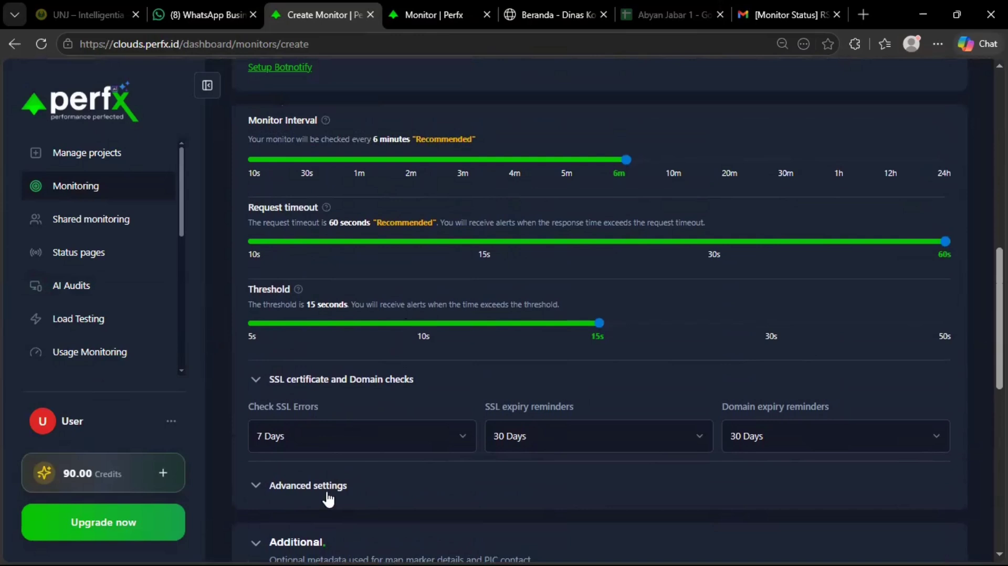
left_click(287, 542)
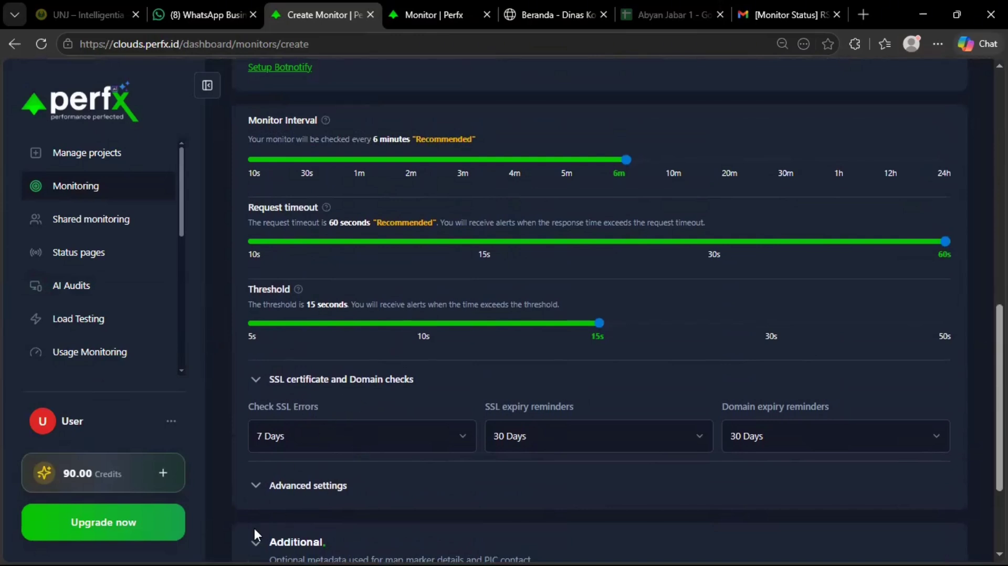
left_click(257, 542)
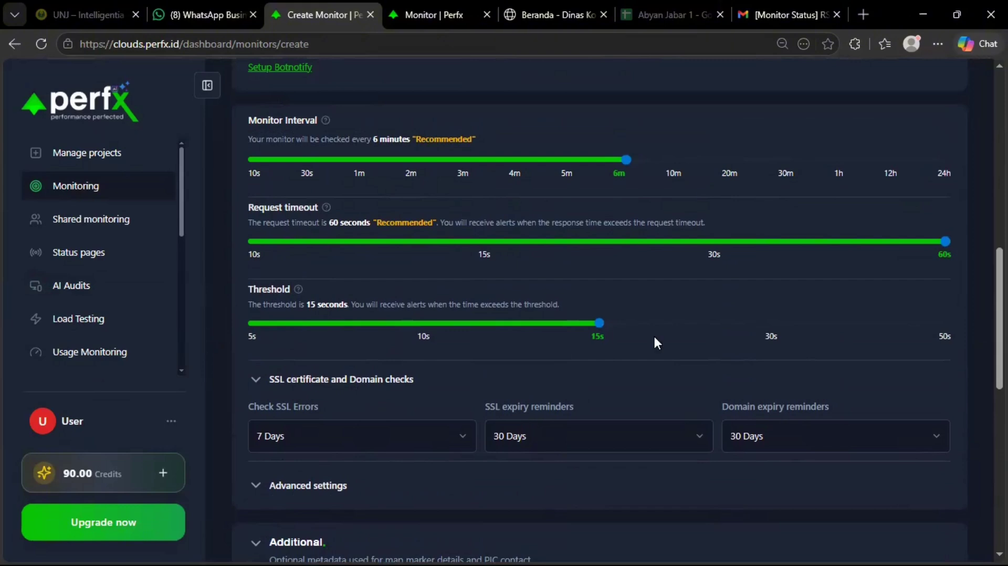
scroll(644, 355, "up", 1)
scroll(643, 355, "down", 1)
scroll(646, 362, "down", 1)
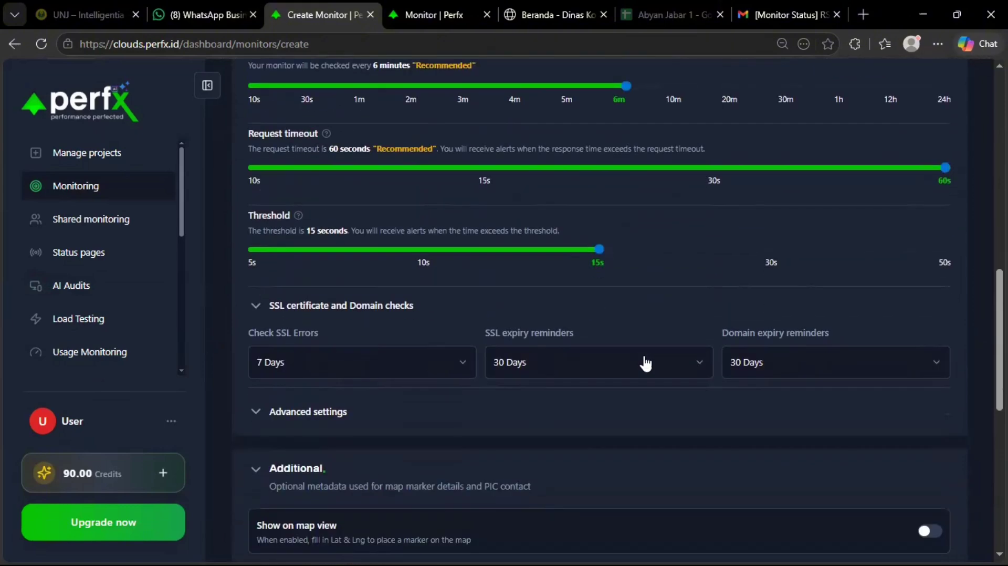
scroll(326, 408, "up", 12)
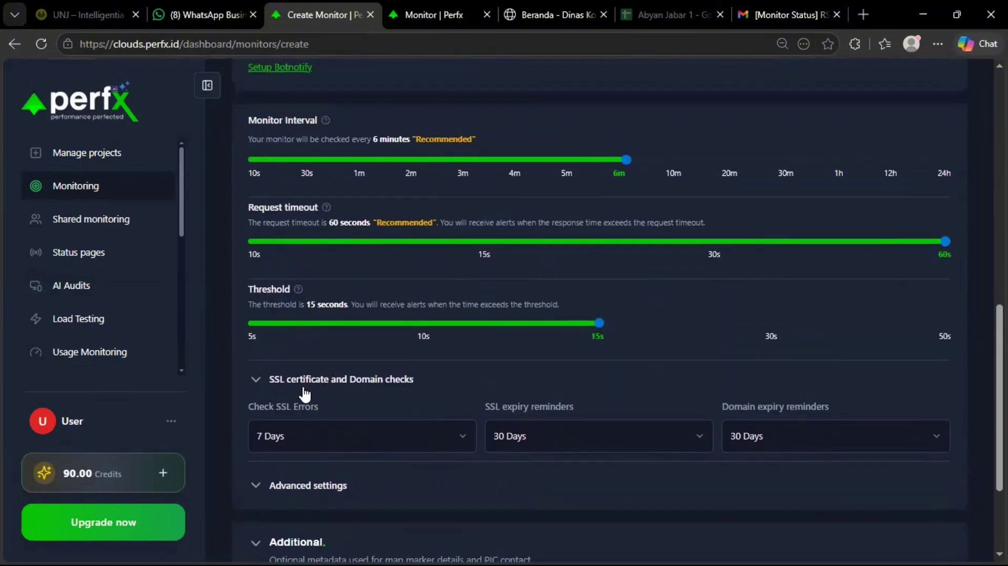
scroll(597, 204, "down", 12)
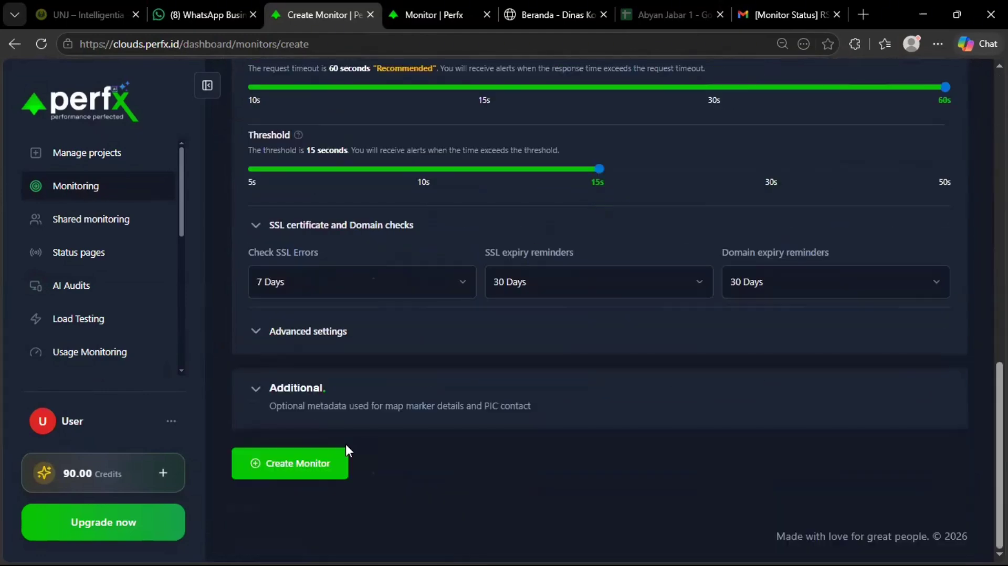
Create the Diskominfo Bandung monitor and open its row in the Monitoring list.
left_click(332, 457)
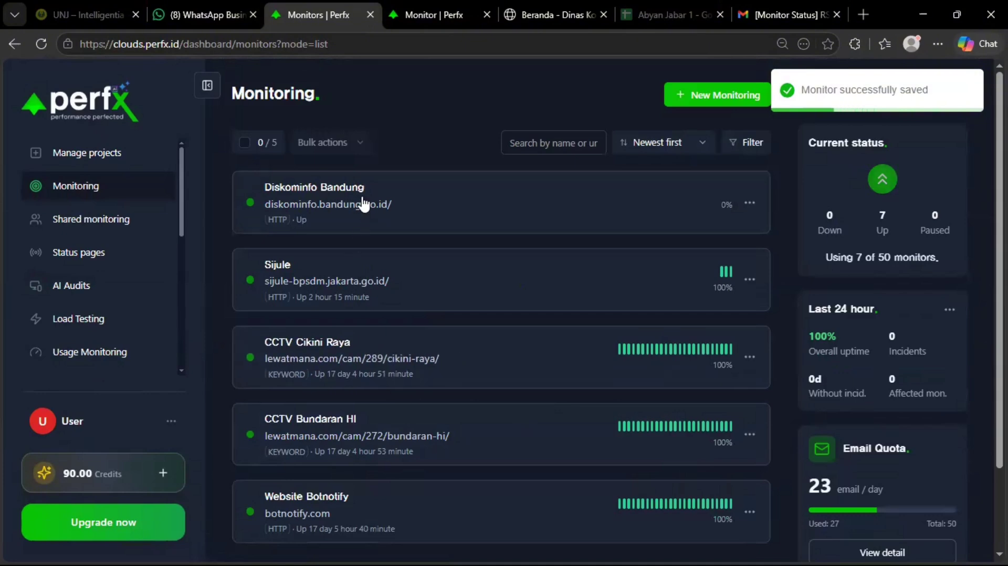
left_click(338, 210)
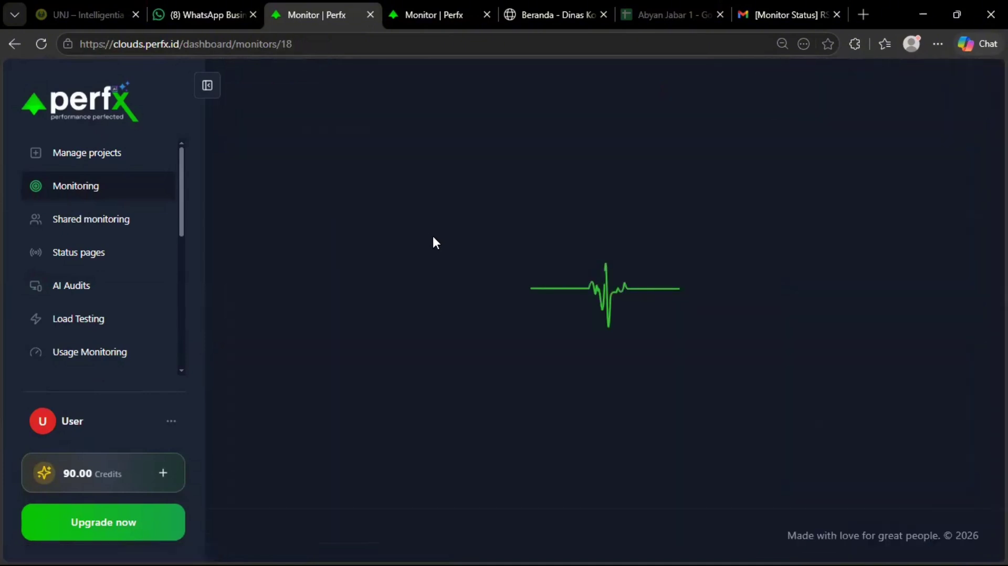